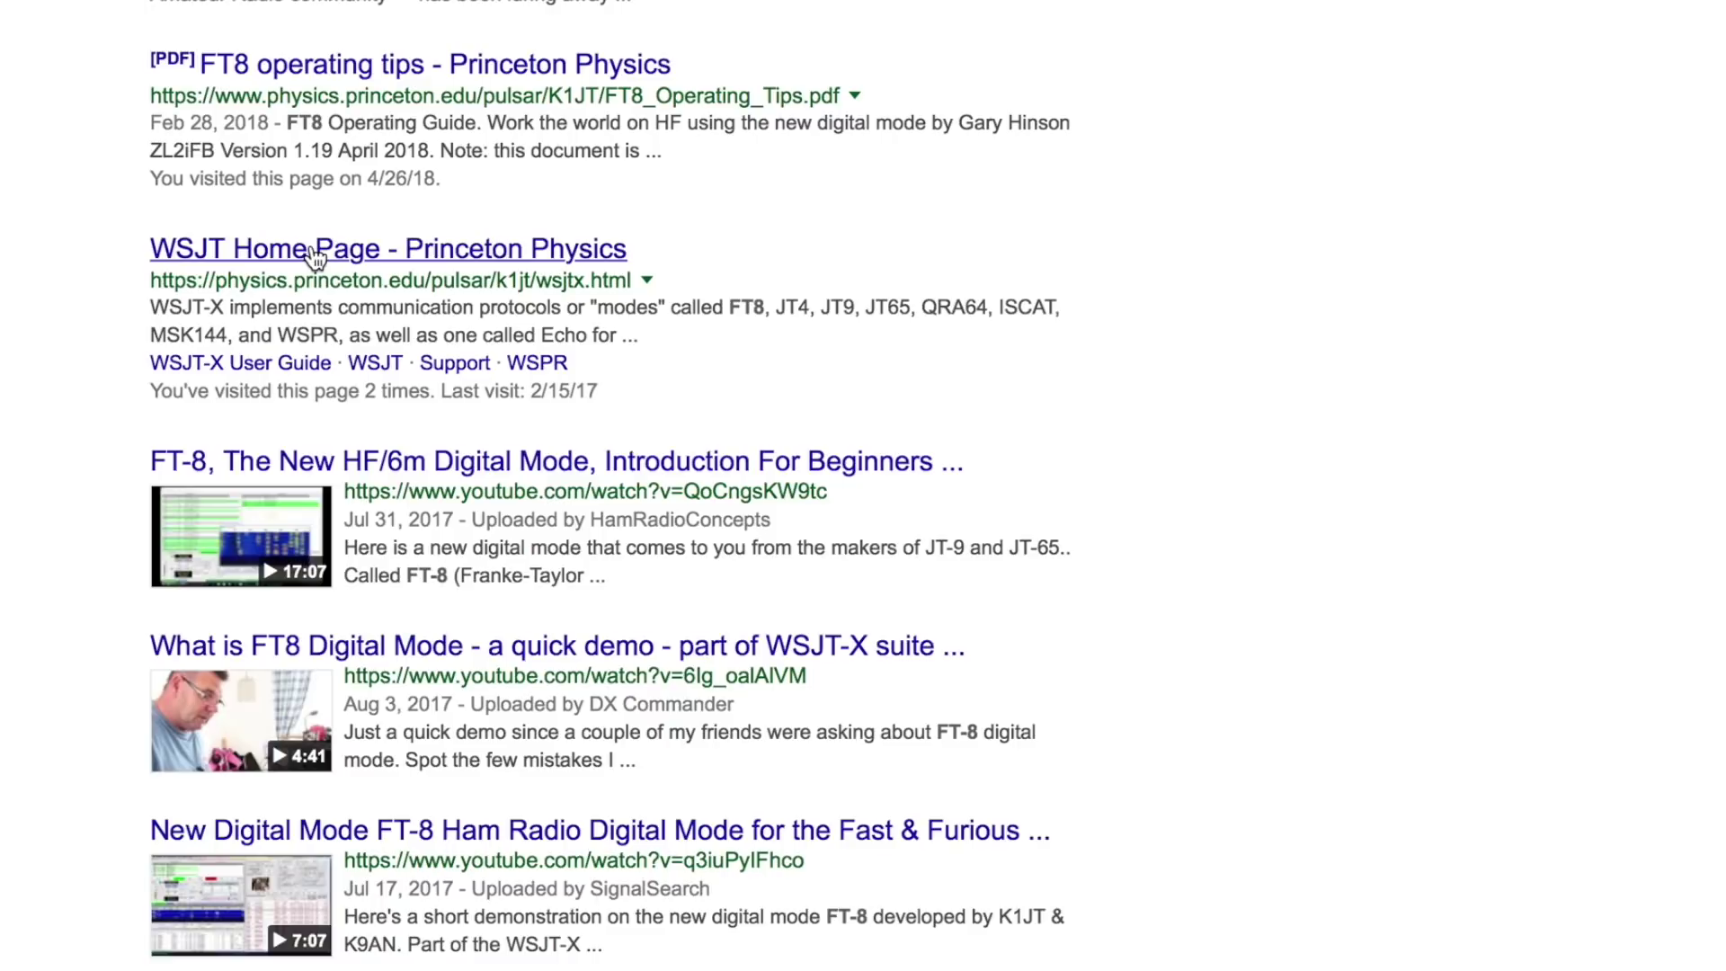
Step: Open the WSJT-X page from the WSJT home page search result and download the Mac package wsjtx-1.9.1-Darwin.dmg
left_click(213, 330)
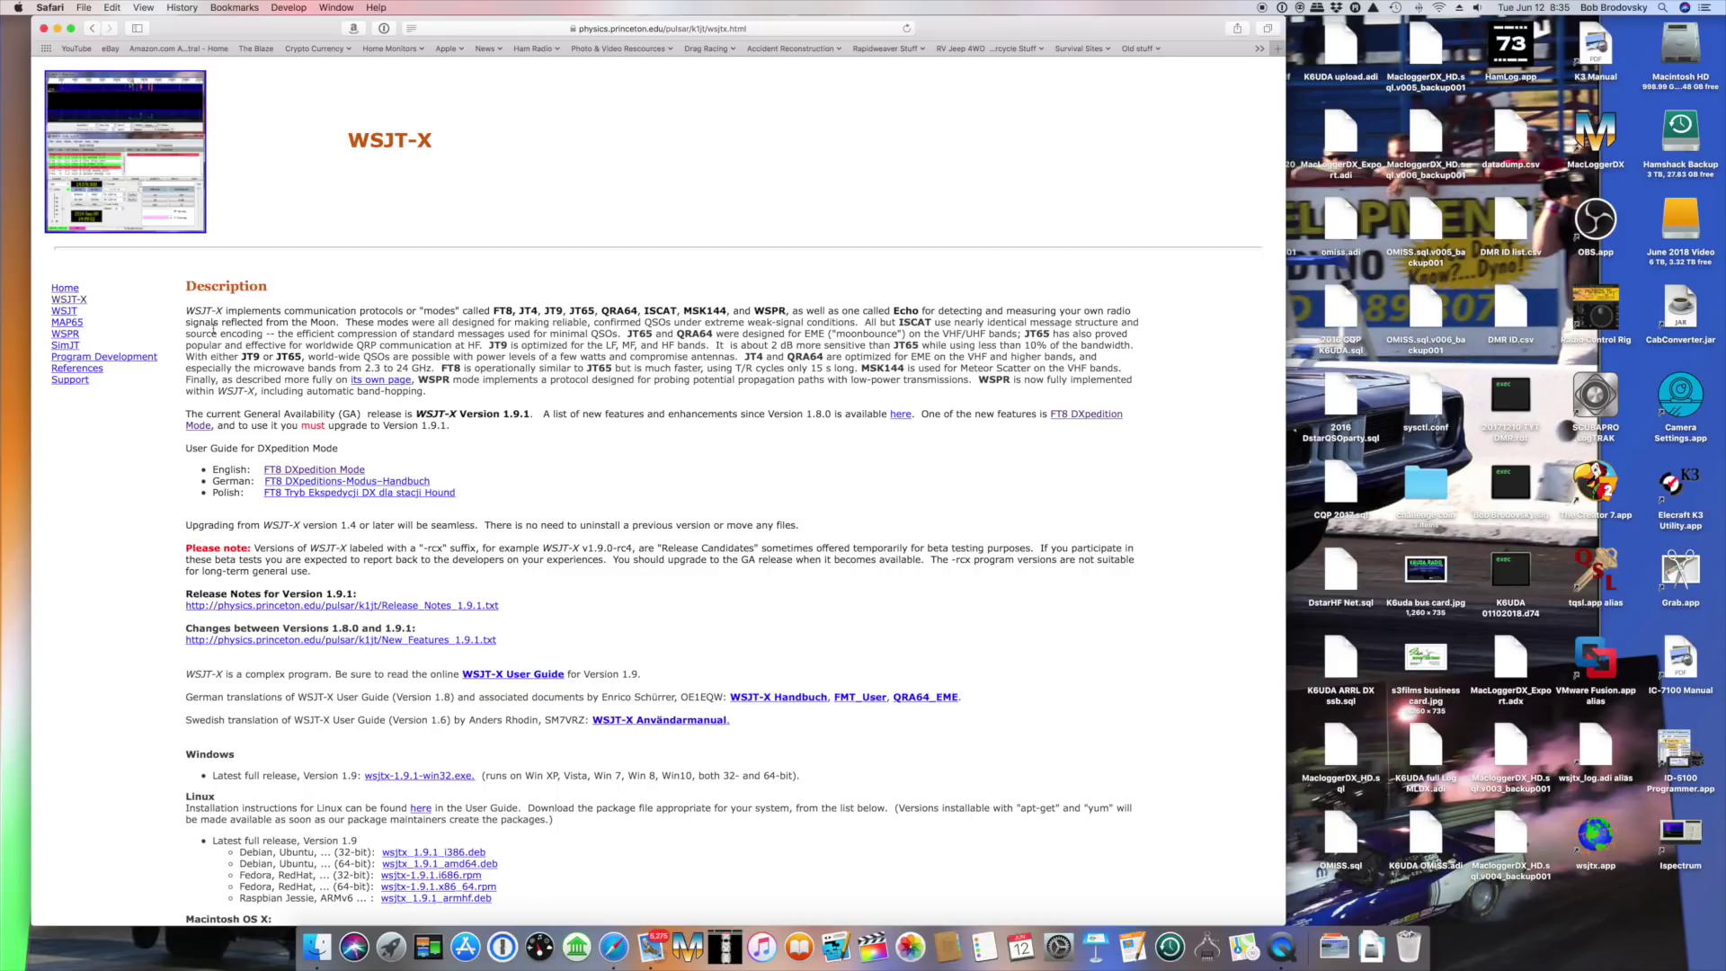
scroll(397, 814, "down", 3)
left_click(397, 814)
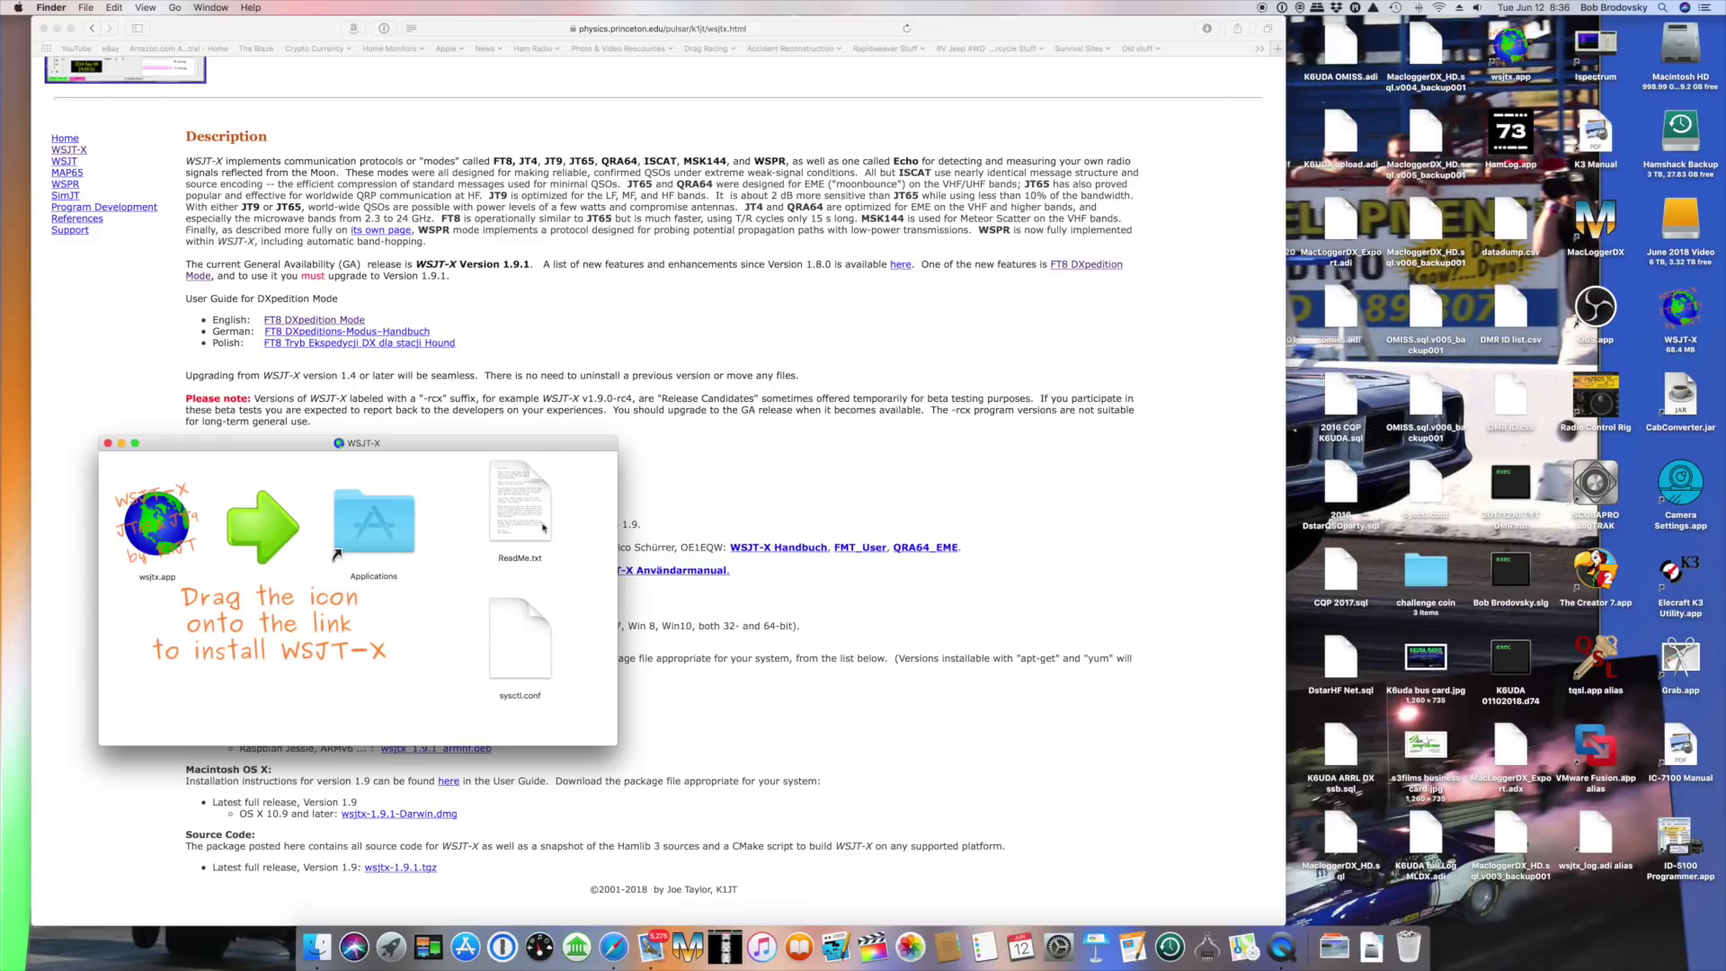
Step: Open ReadMe.txt from the WSJT-X disk image and read the Mac OS X installation notes
left_click(522, 520)
double_click(522, 521)
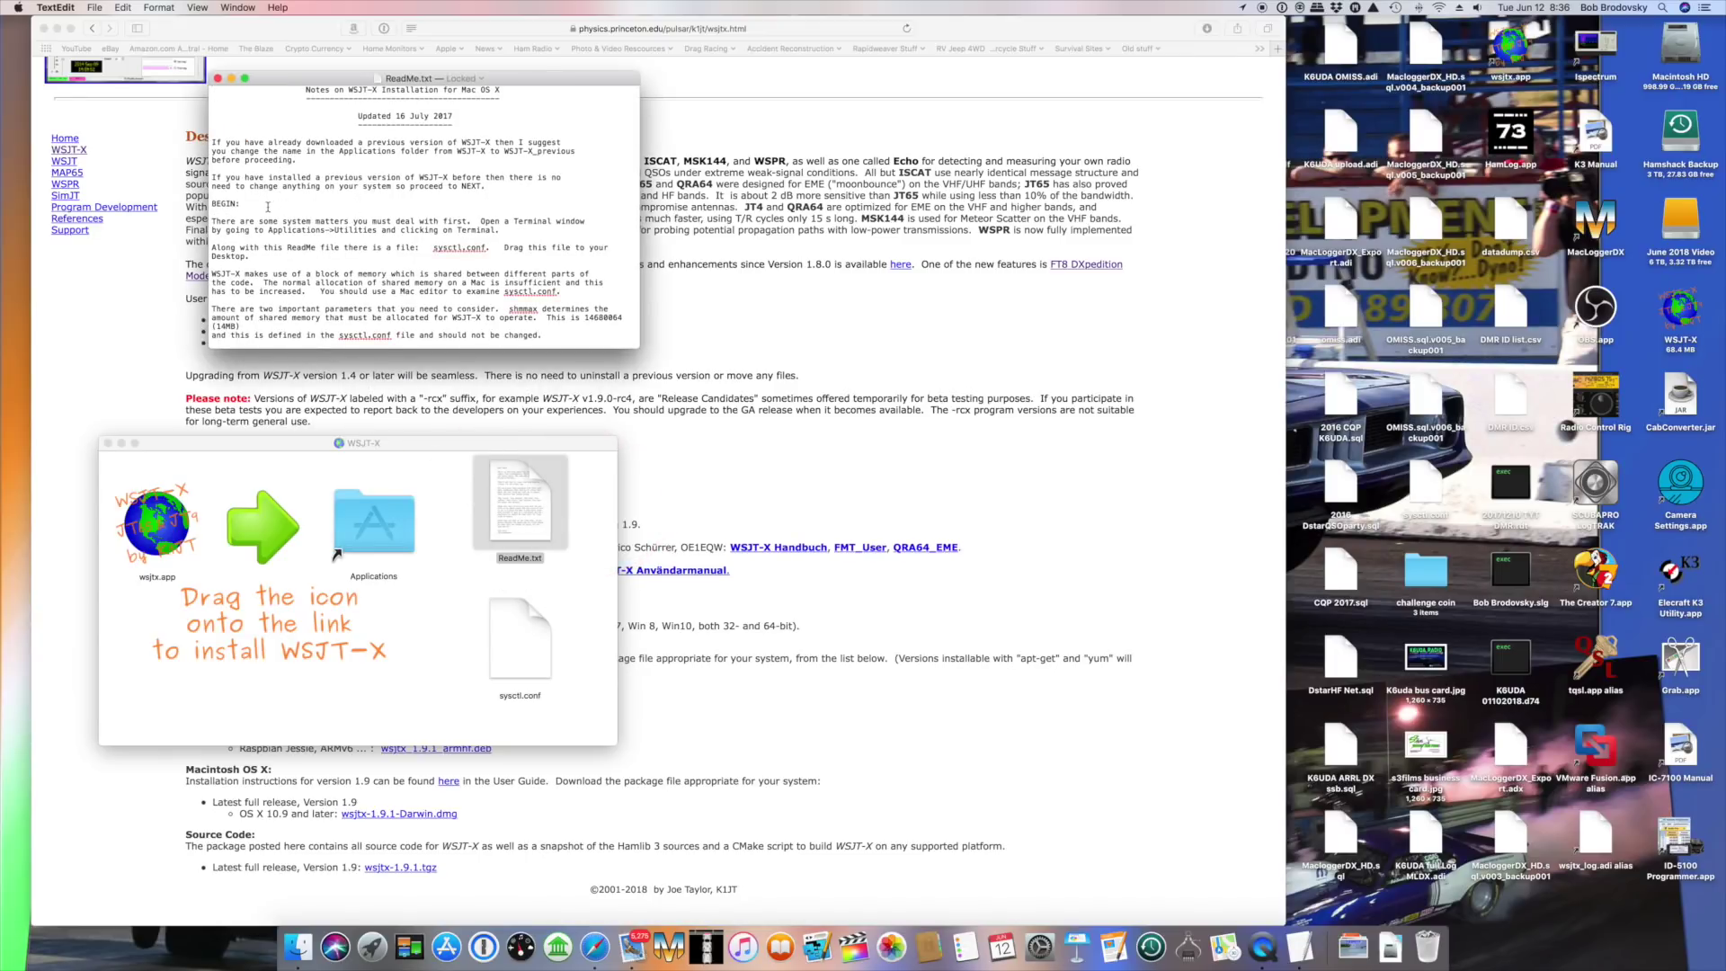
scroll(268, 206, "down", 3)
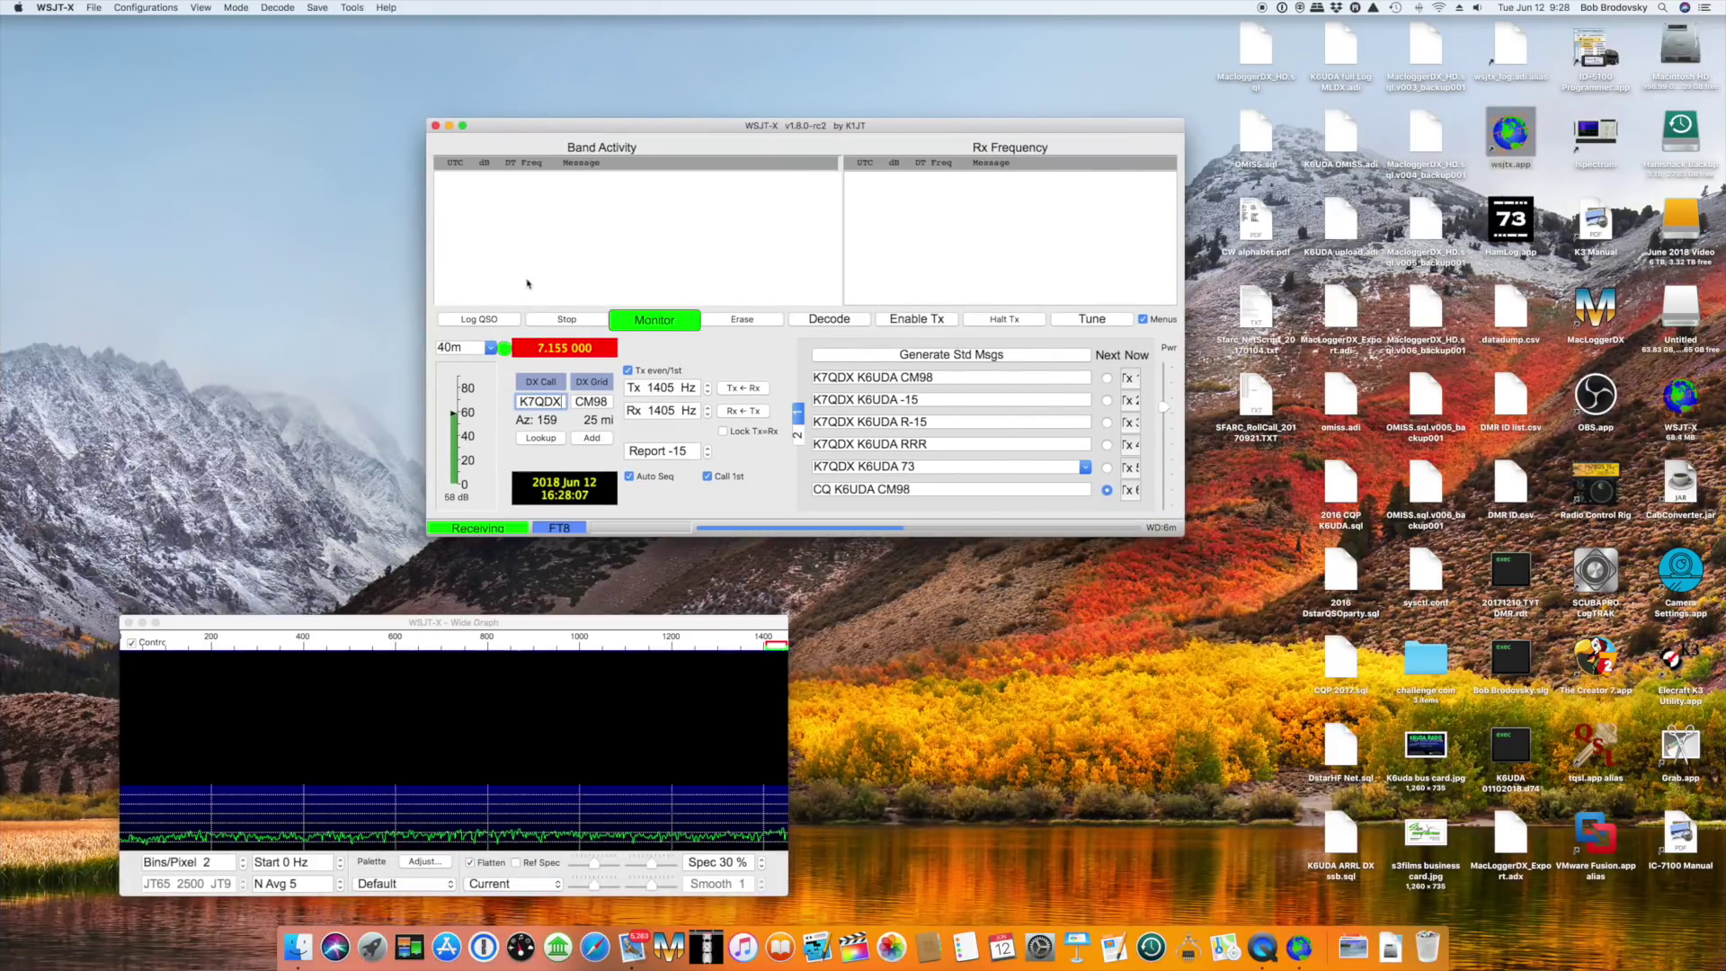
Step: Look over the list of available operating bands and their frequencies without changing the band
left_click(490, 348)
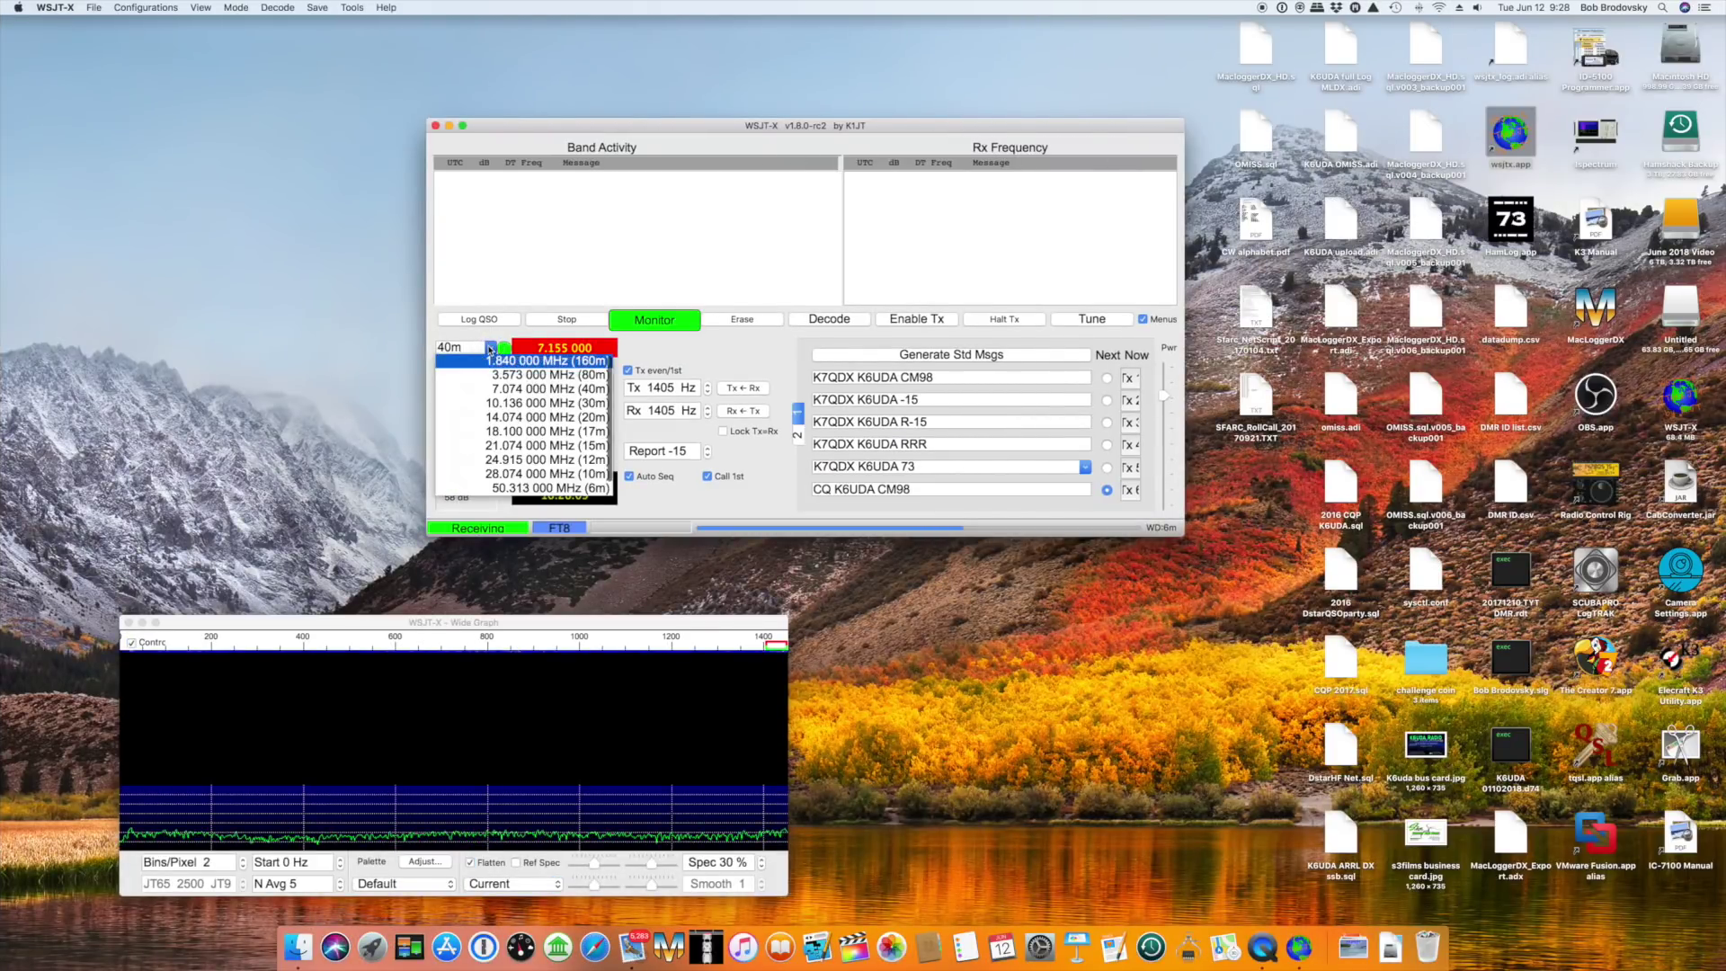
left_click(490, 349)
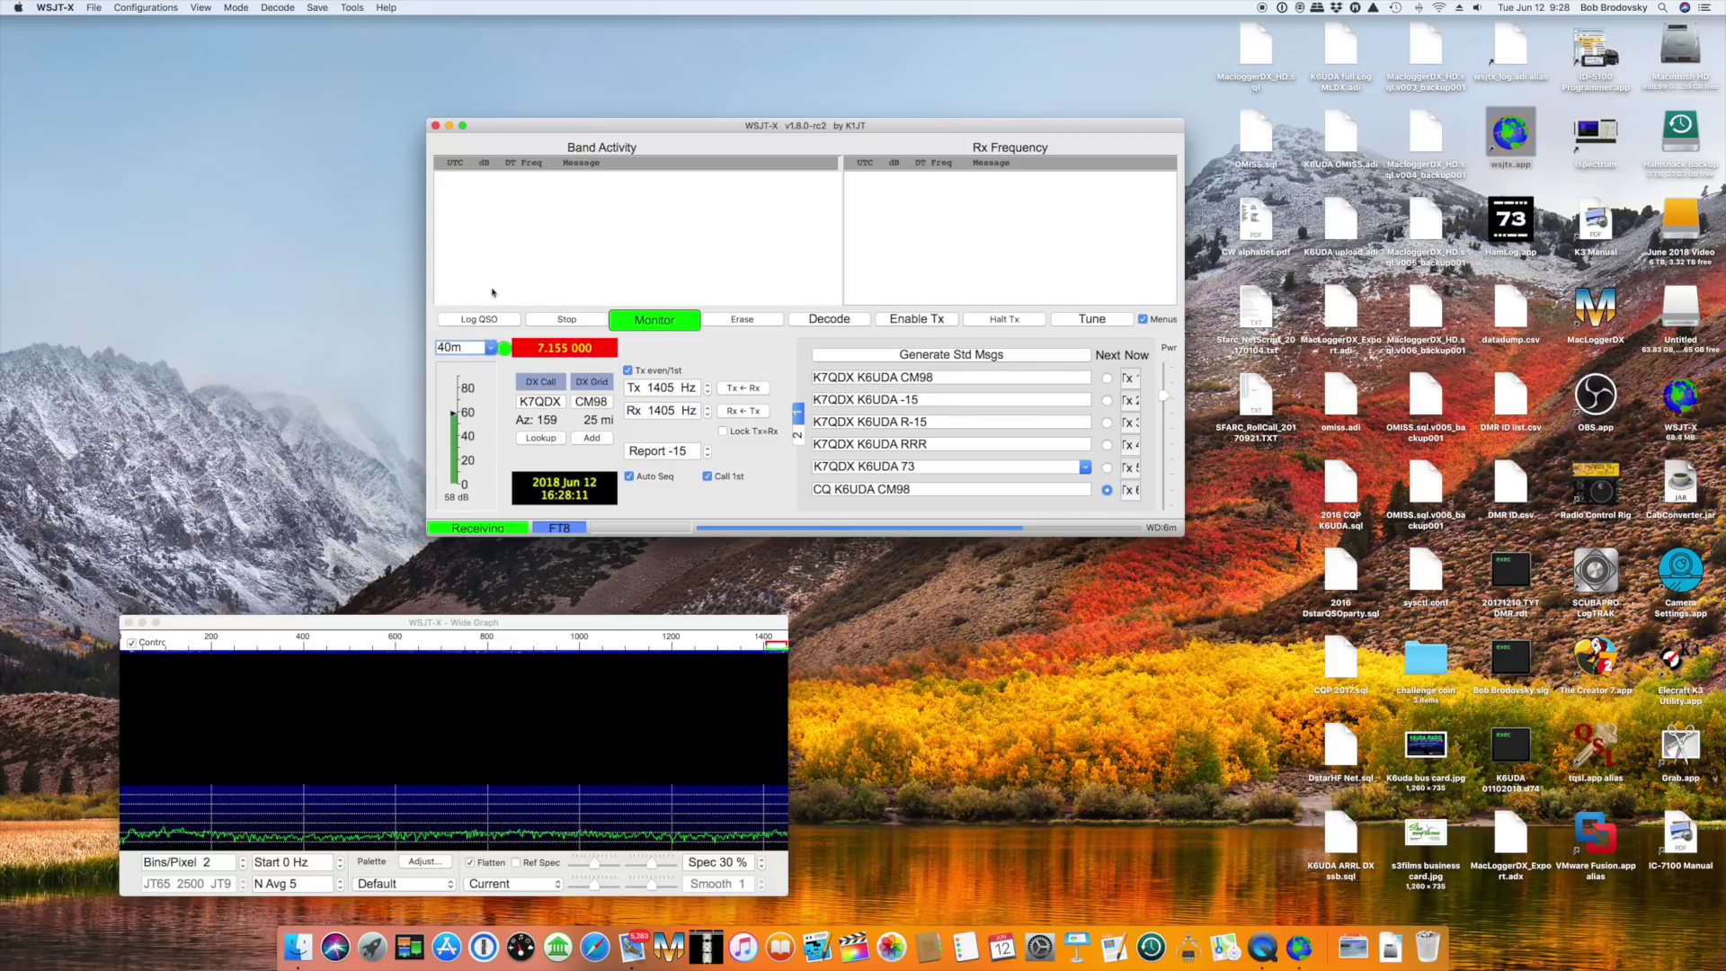
Step: Open the WSJT-X preferences and review the general station details, including call sign, grid and IARU region
left_click(49, 9)
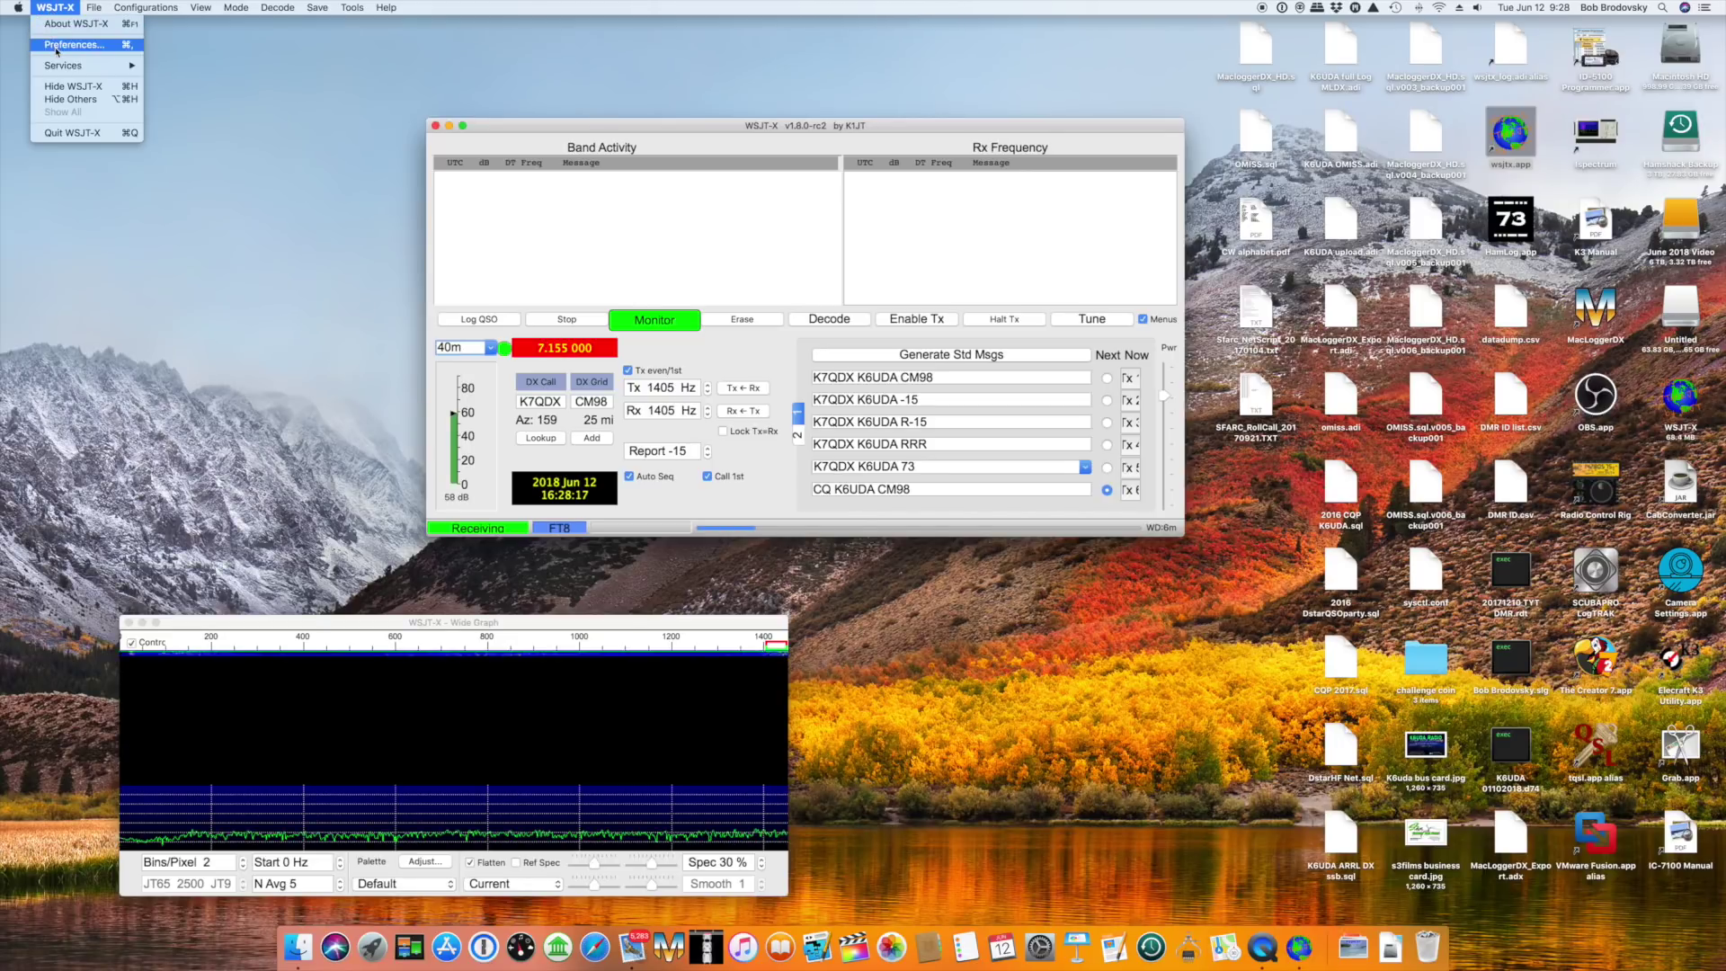
left_click(54, 45)
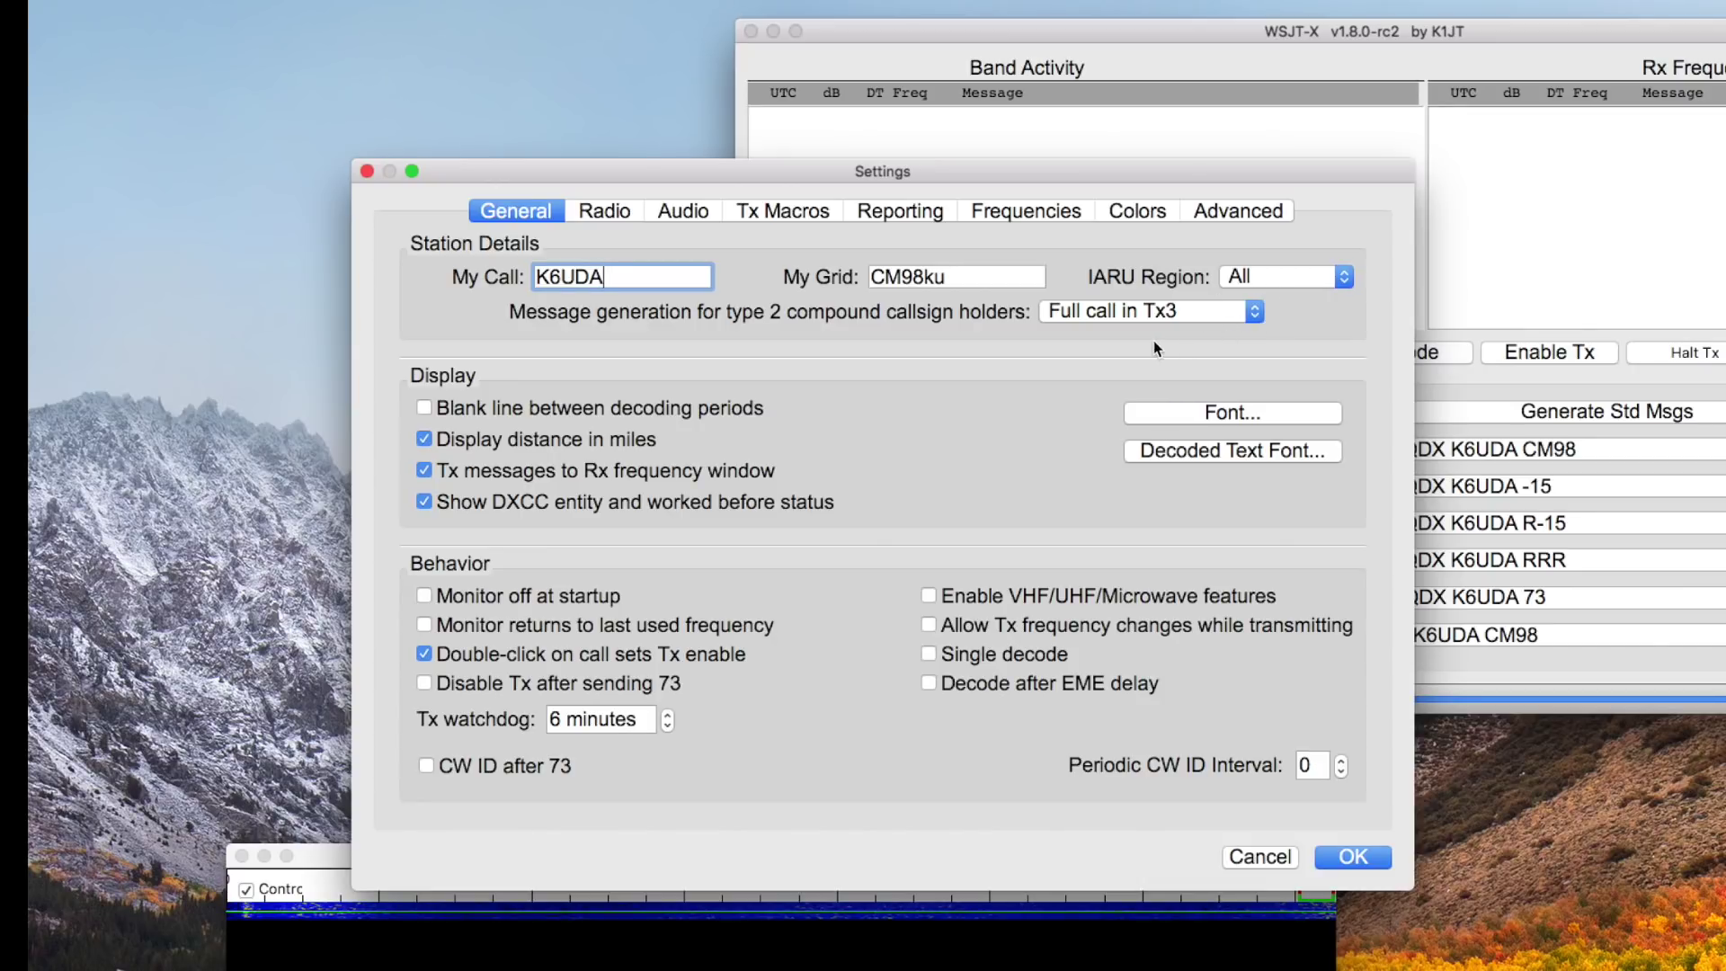
mouse_move(1091, 324)
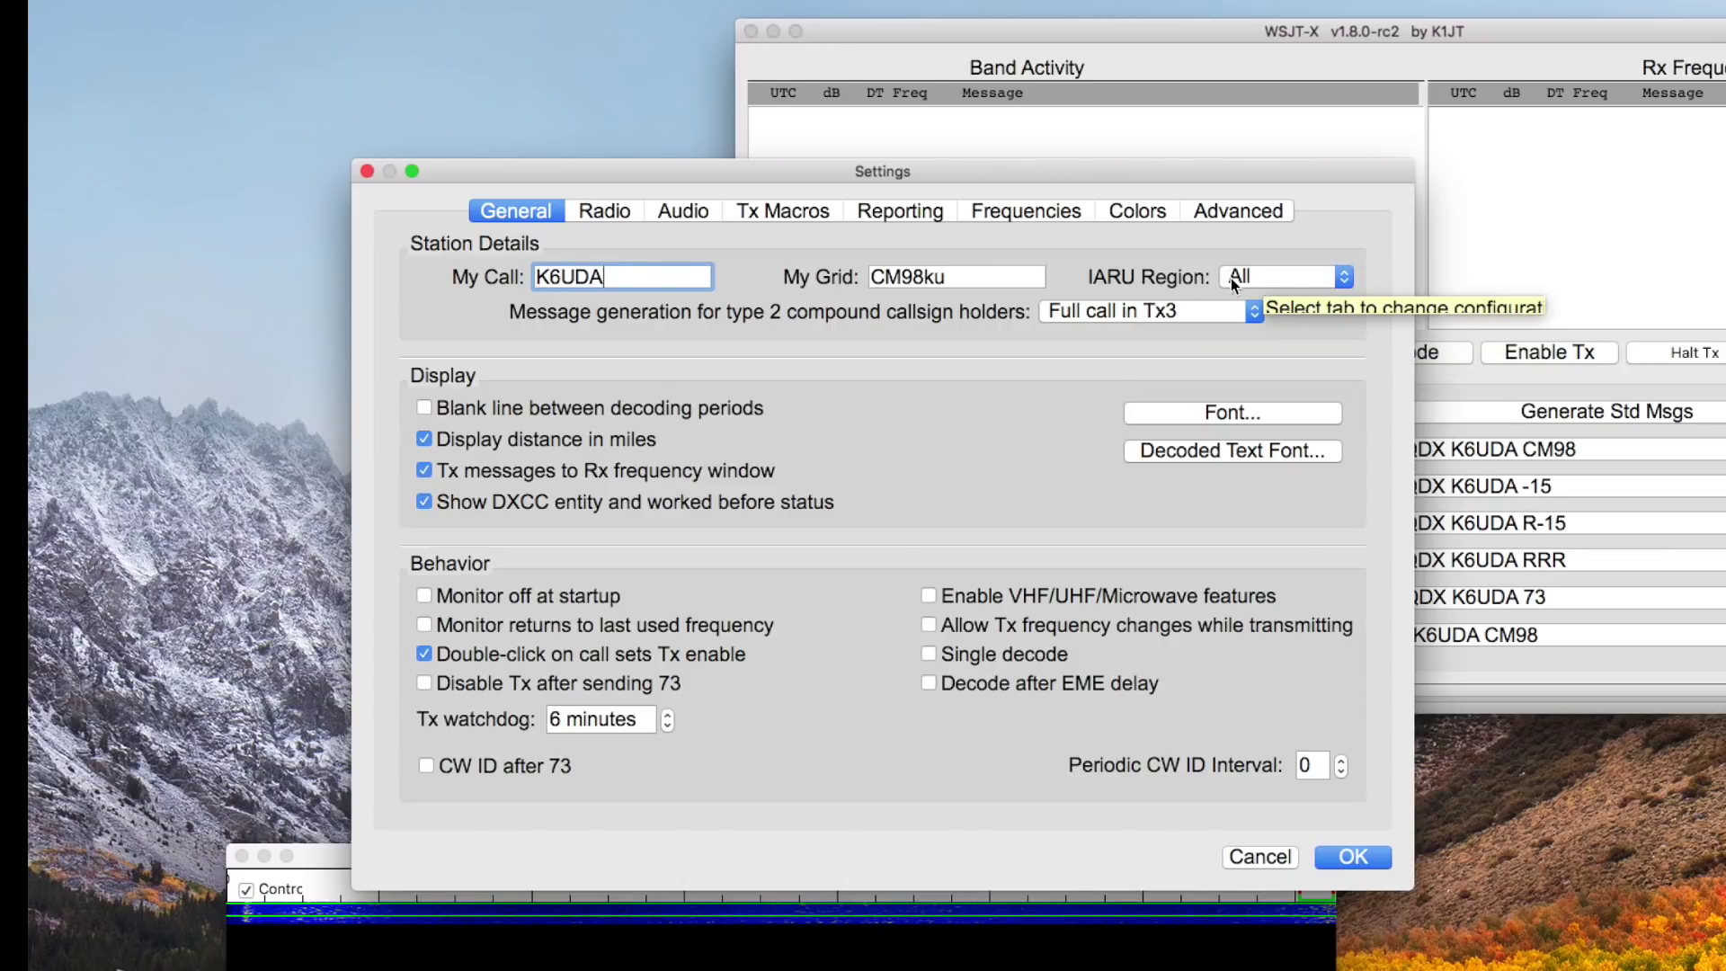
mouse_move(994, 277)
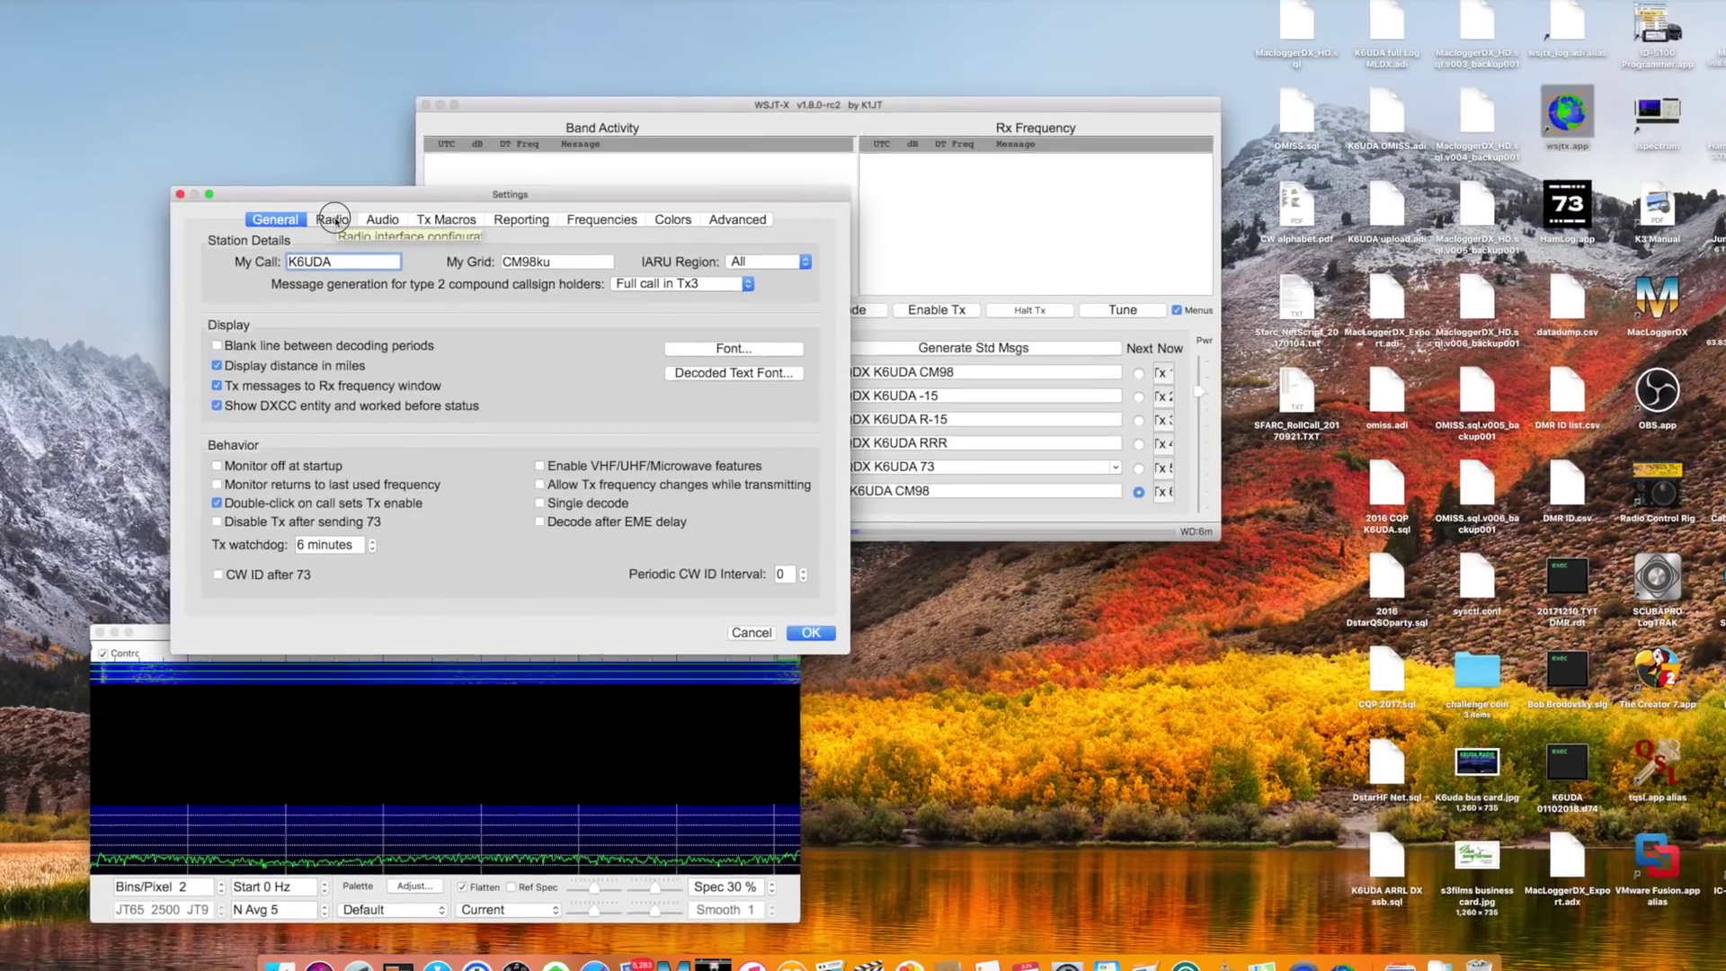
Step: Show the radio settings and look through the list of supported rigs, keeping Elecraft K3/KX3 selected
left_click(604, 211)
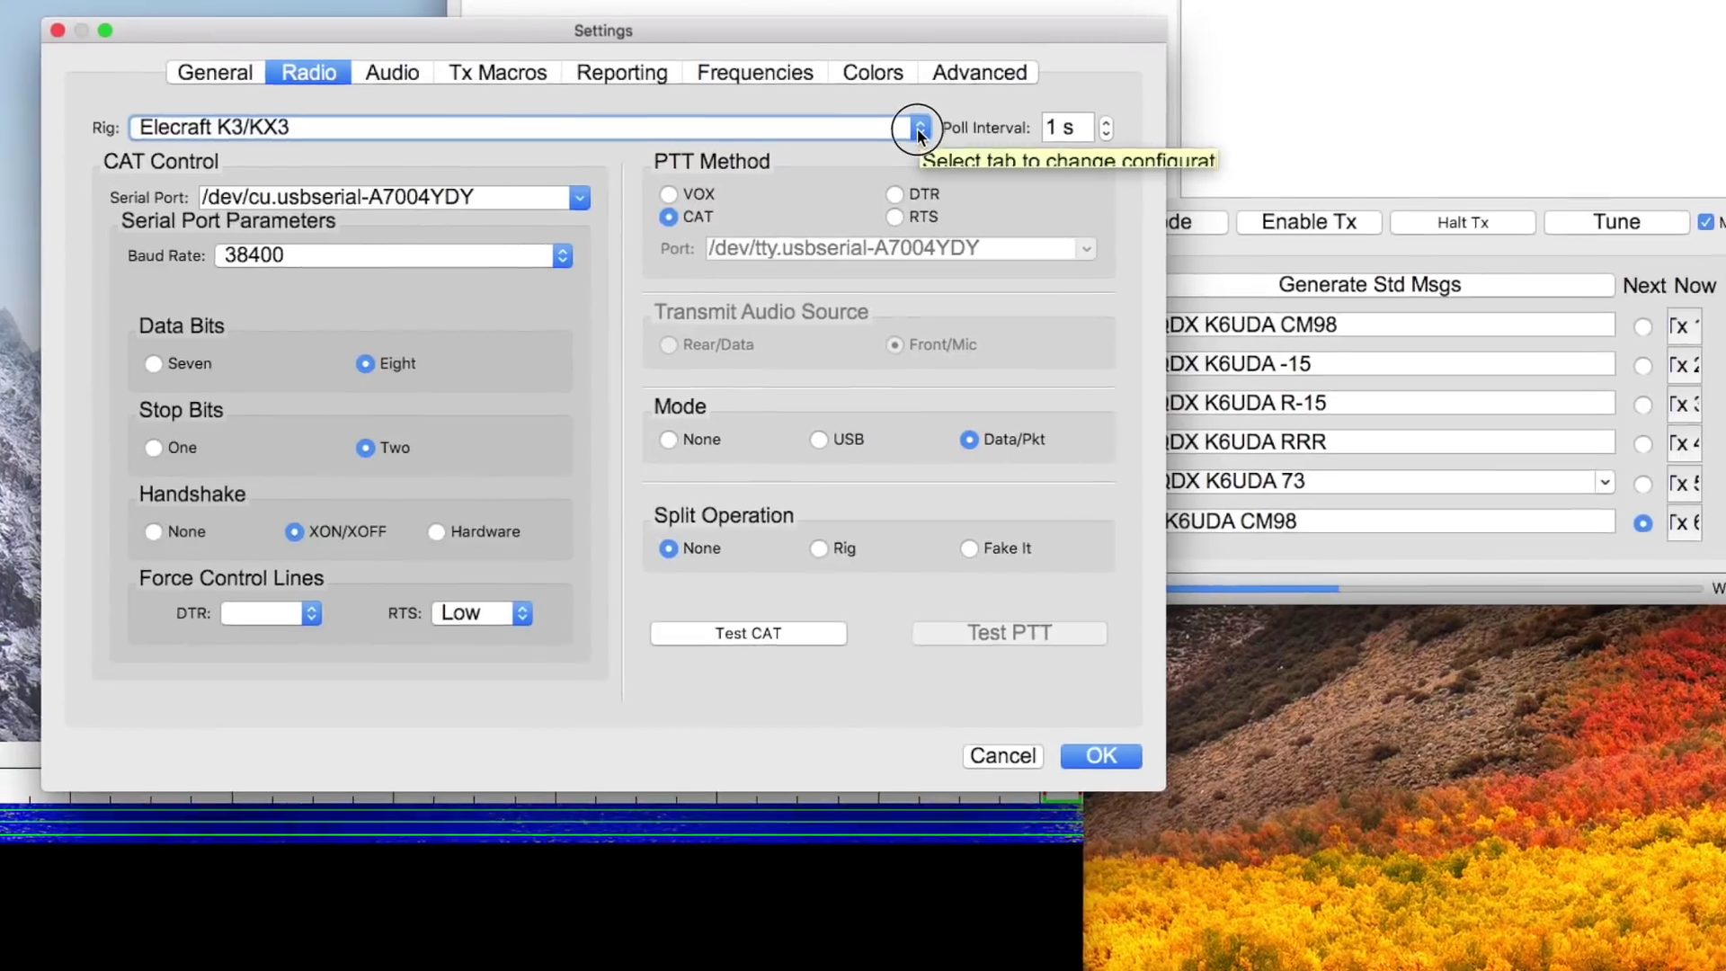
left_click(918, 129)
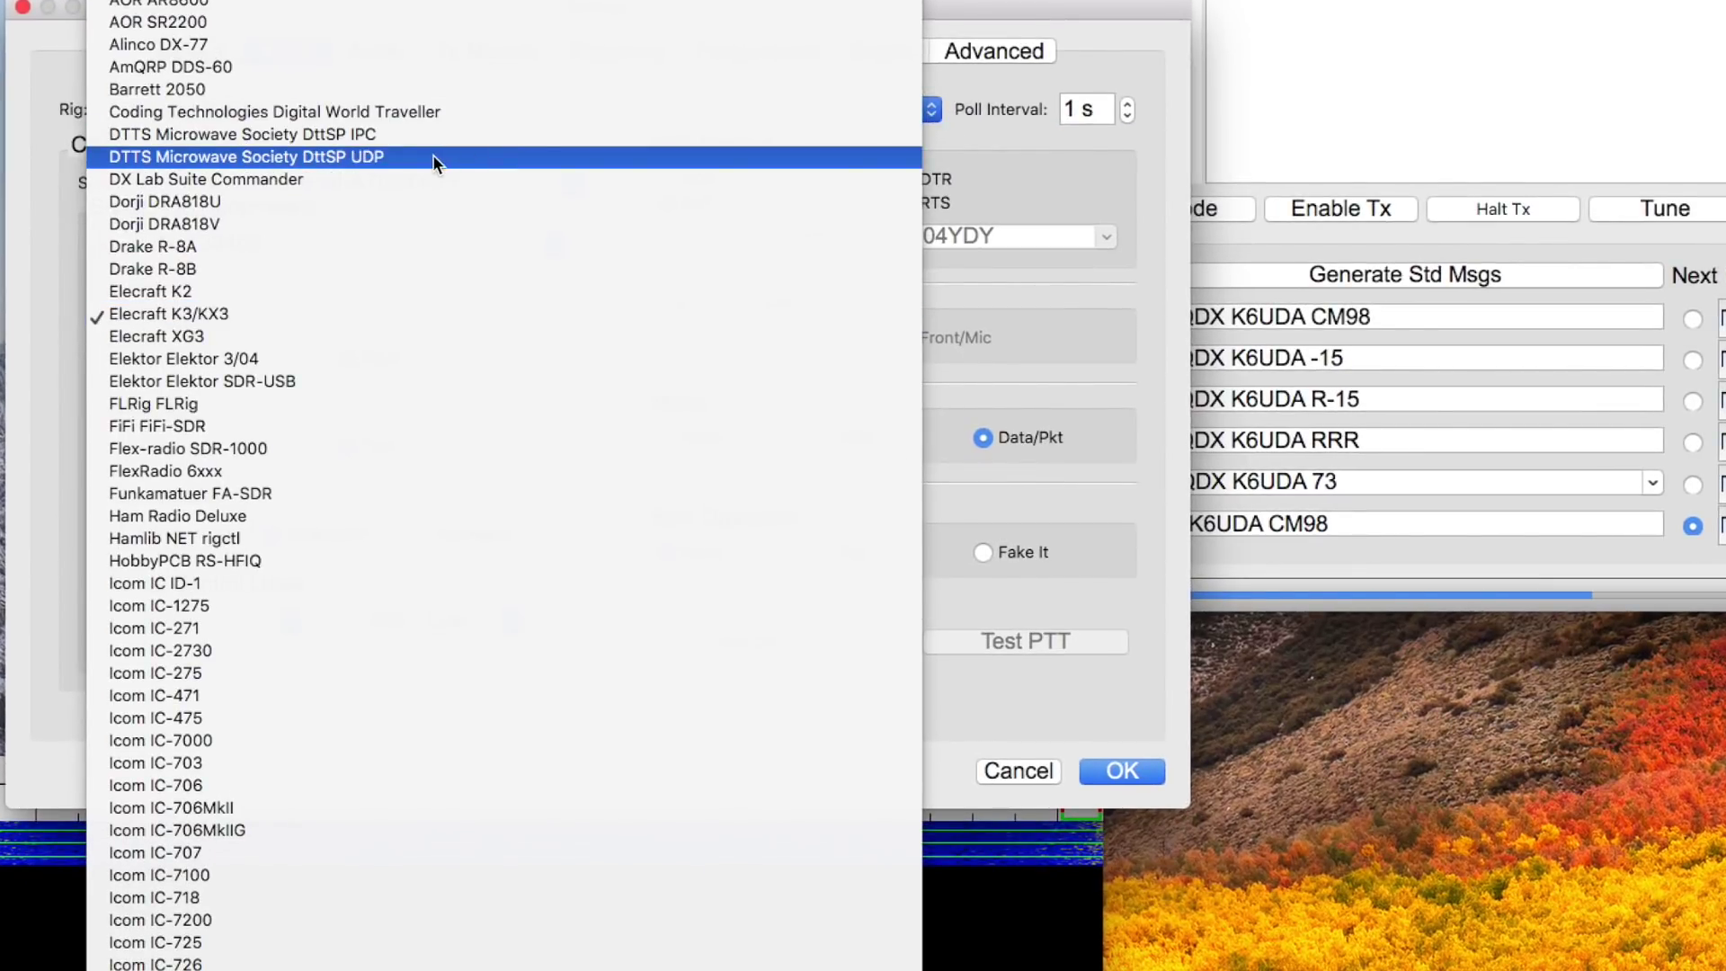
scroll(433, 154, "down", 2)
scroll(433, 165, "down", 15)
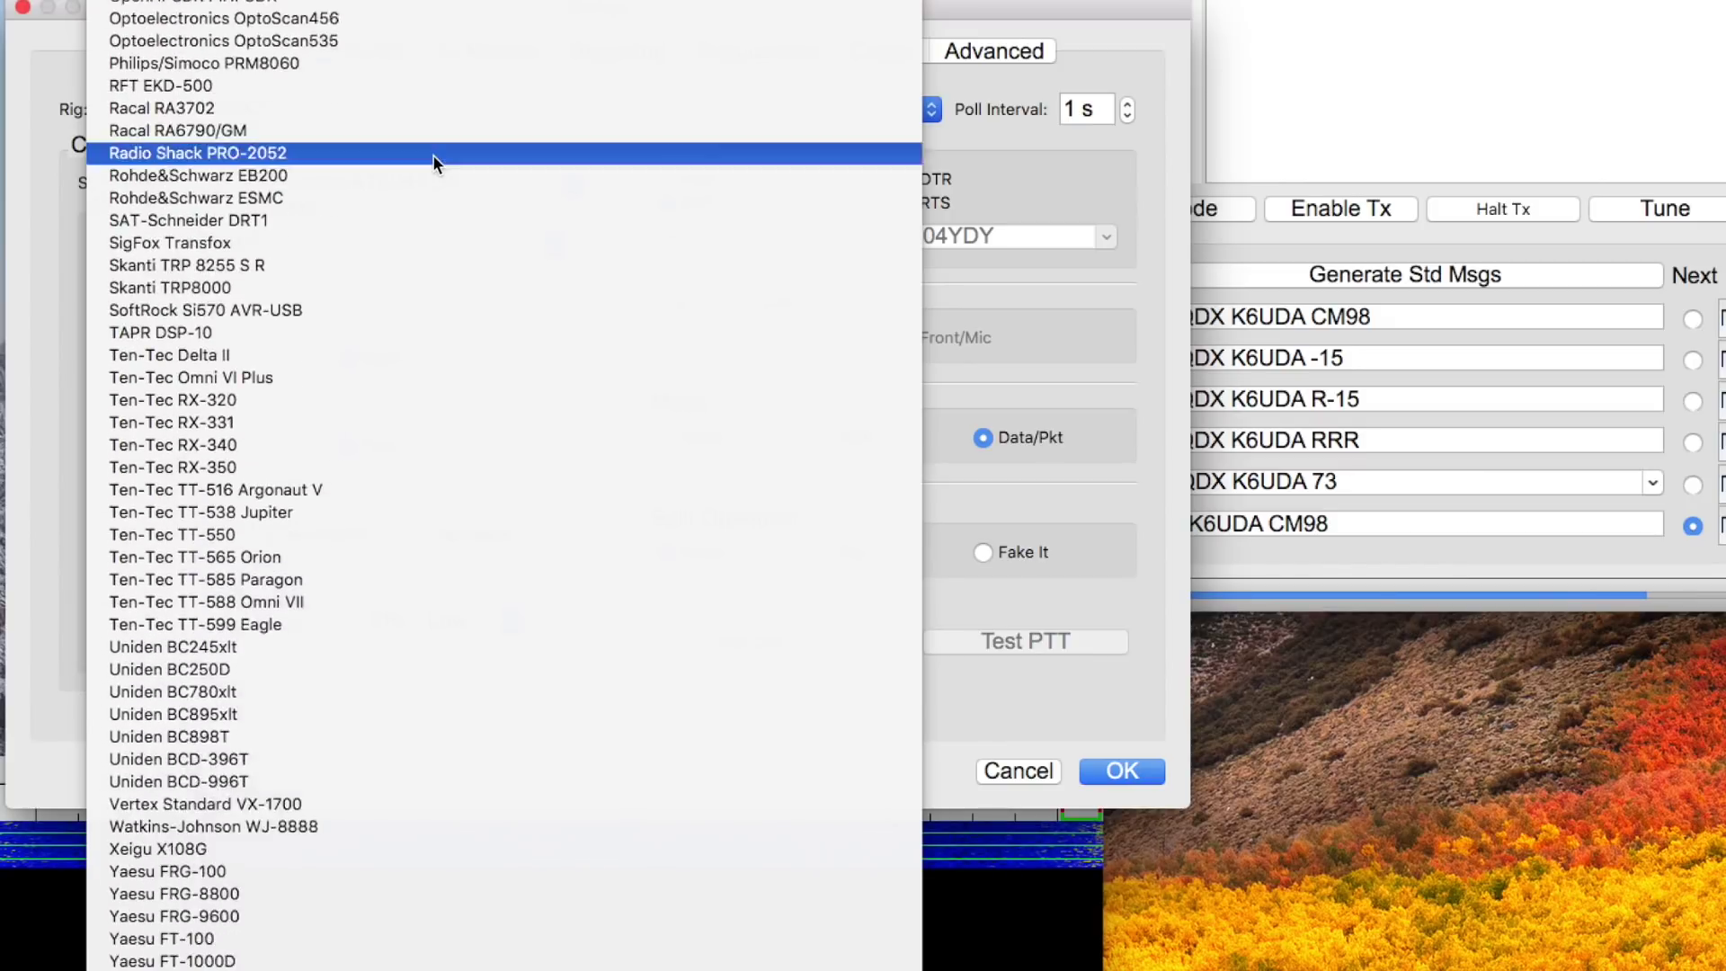
scroll(433, 154, "down", 5)
scroll(433, 155, "up", 3)
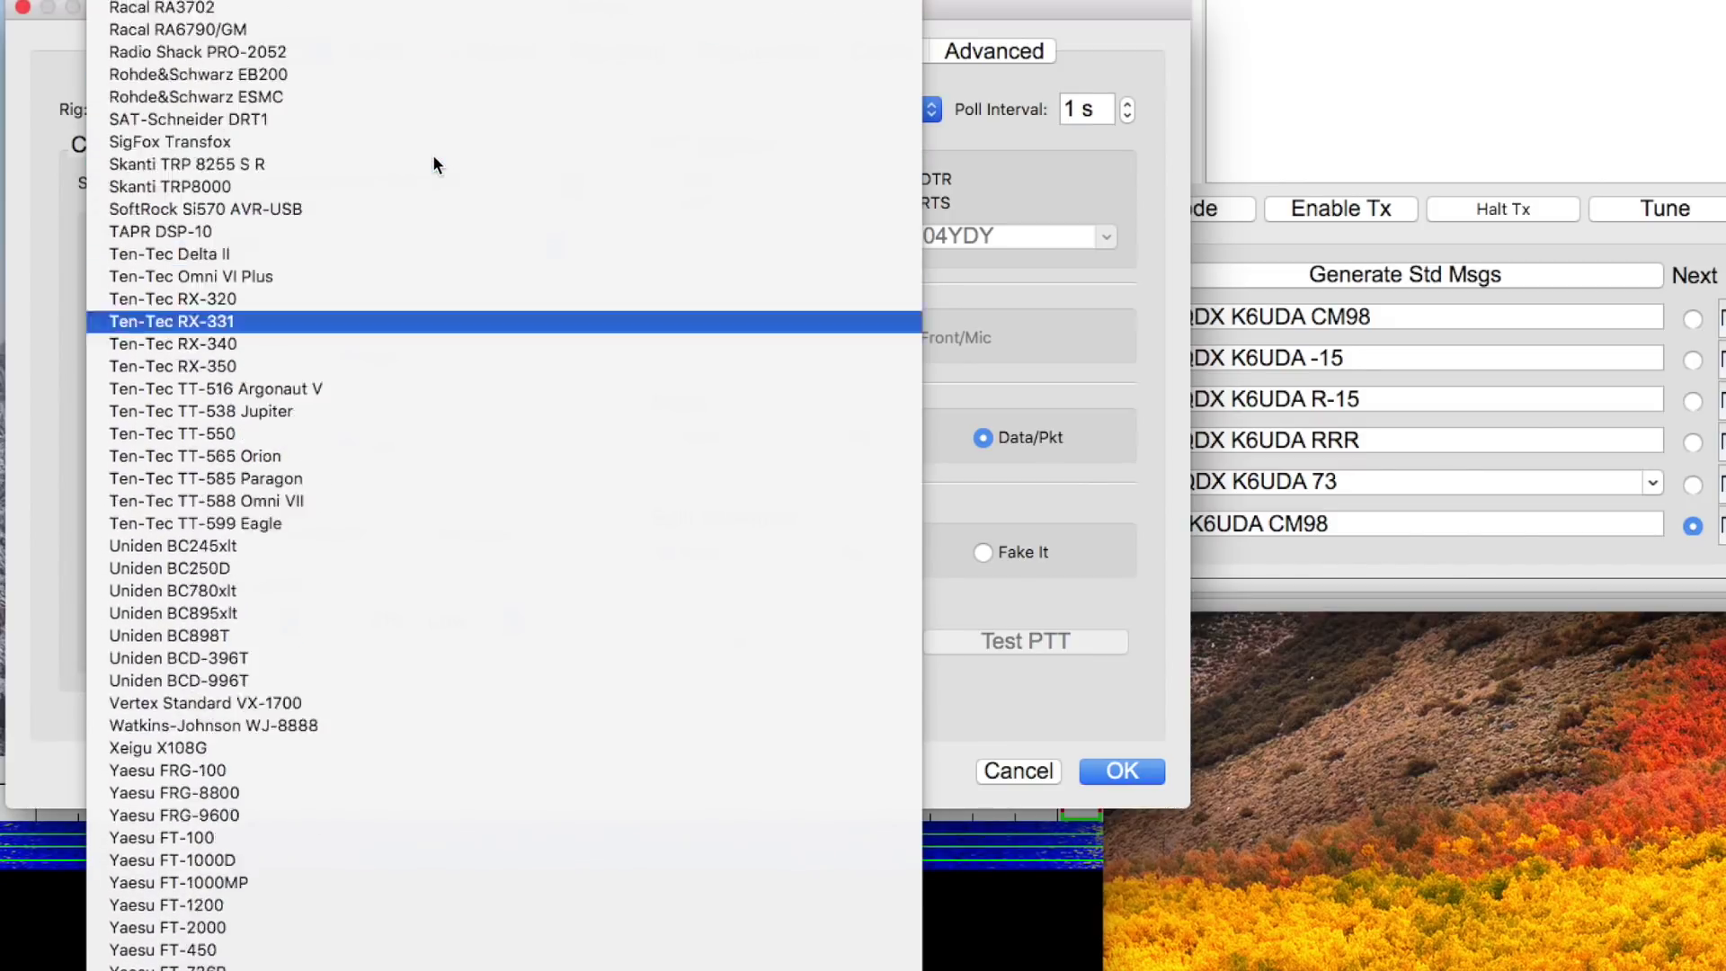
key("Escape")
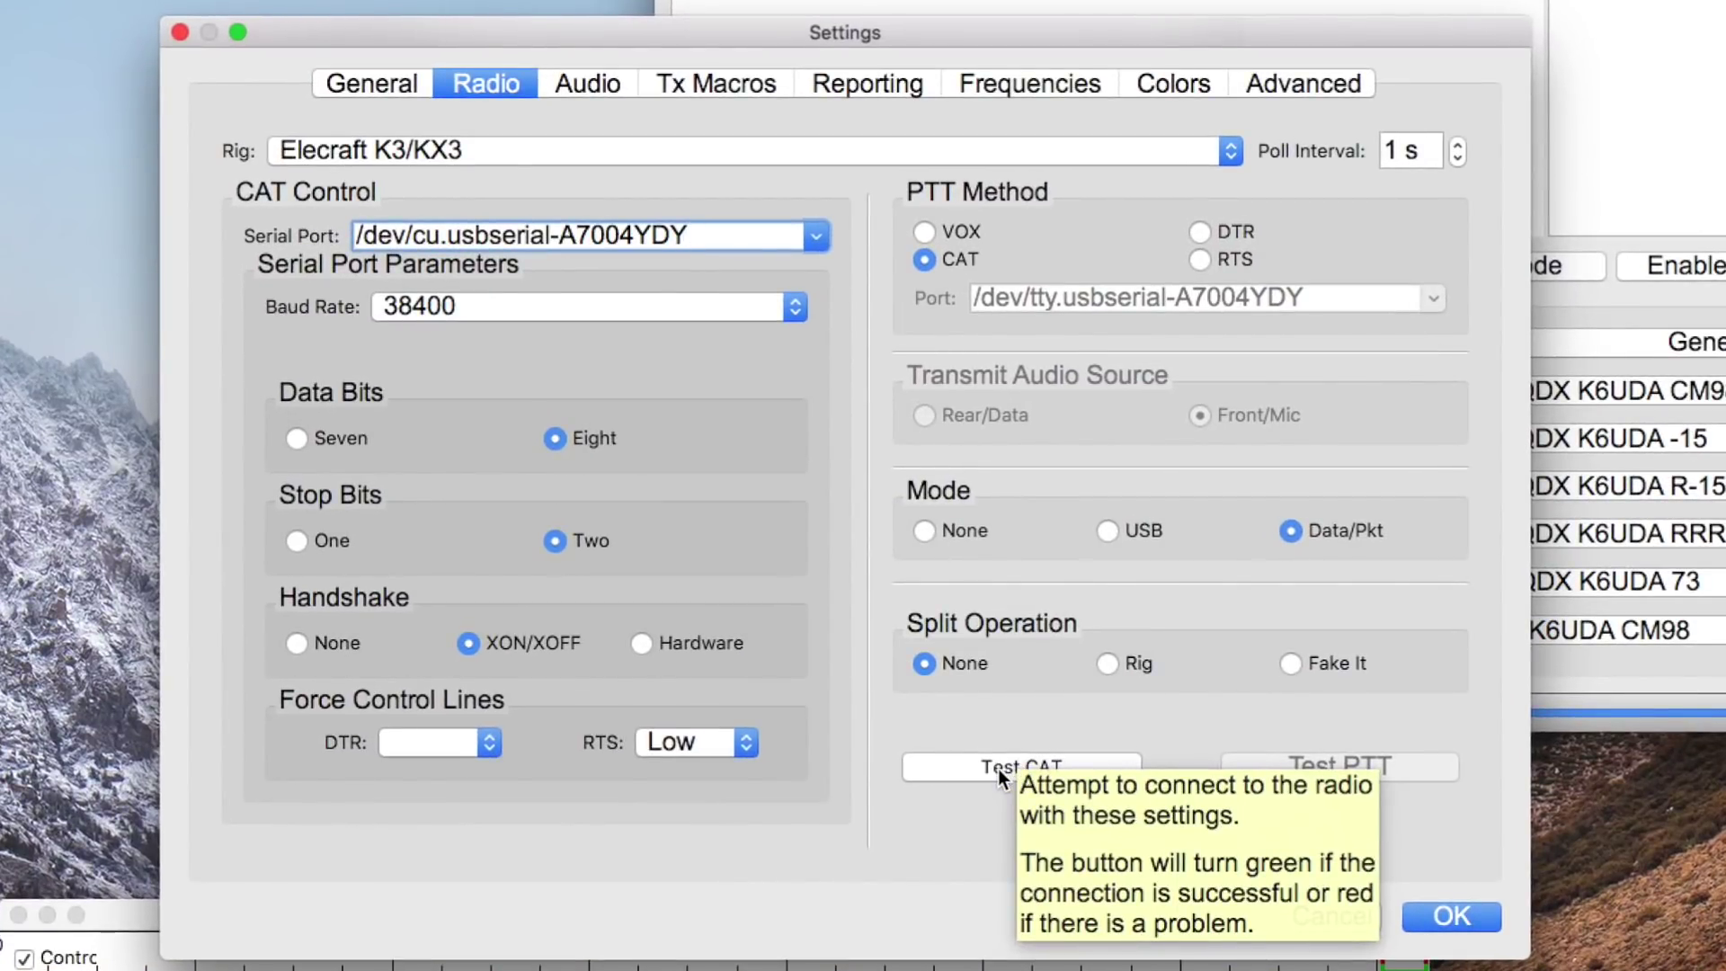
Step: Test the CAT connection to the radio, and switch the PTT test on and off again
left_click(998, 768)
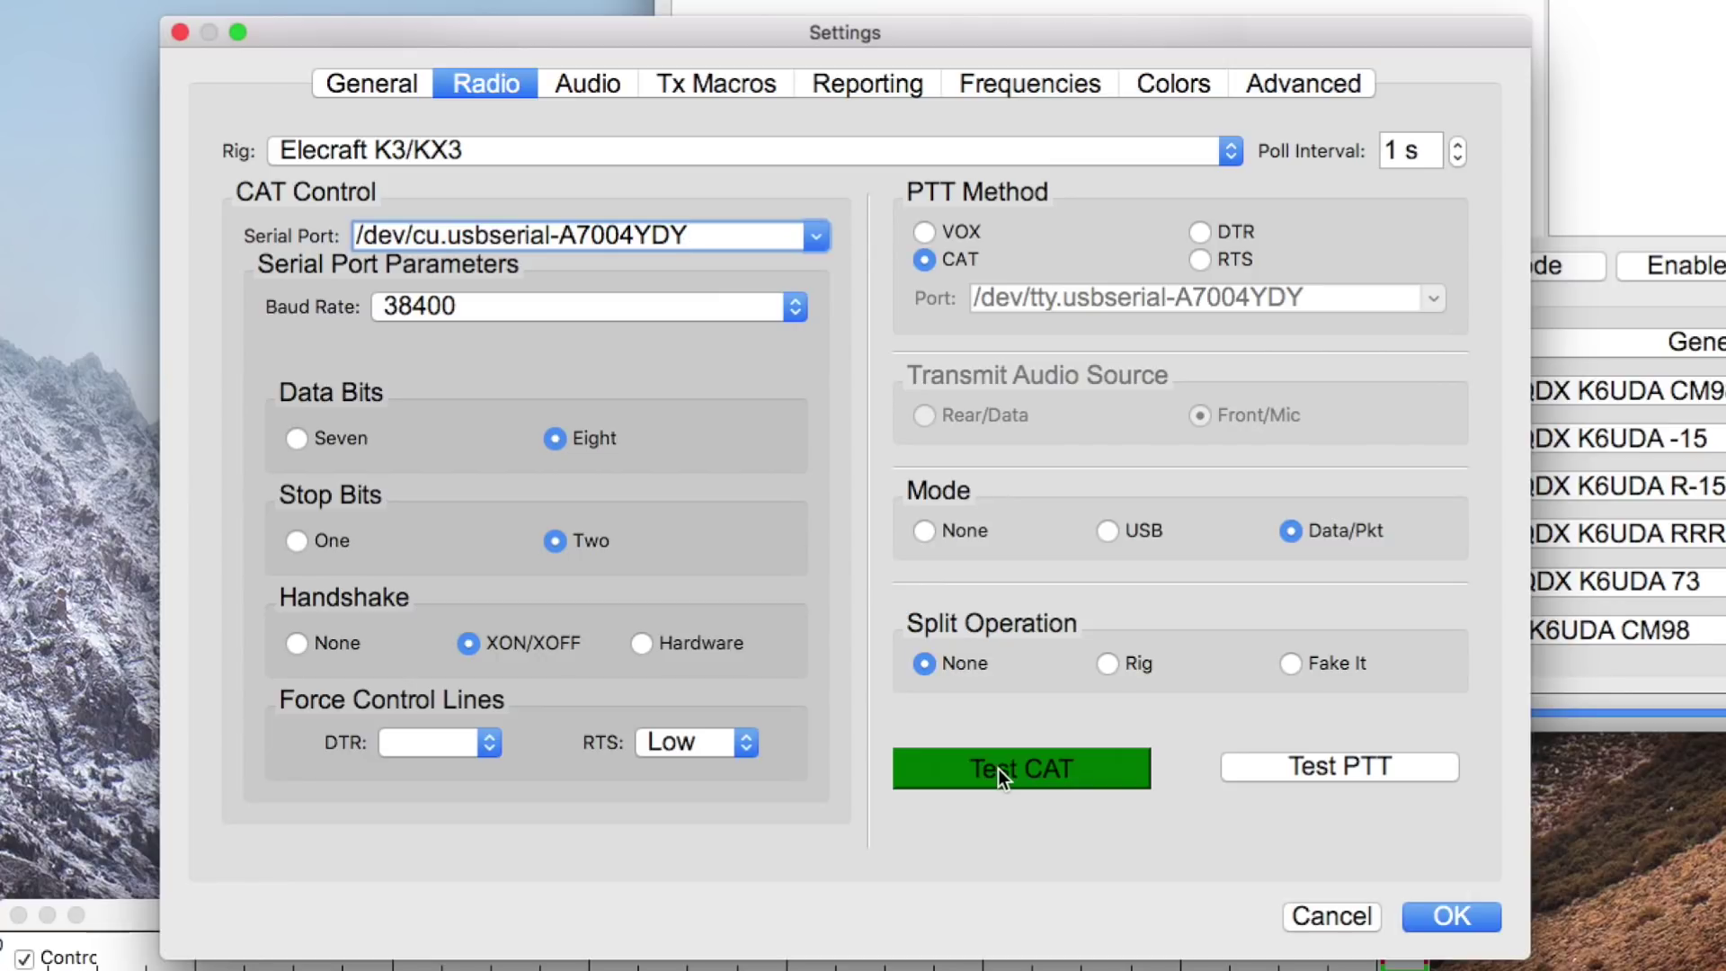
left_click(1308, 769)
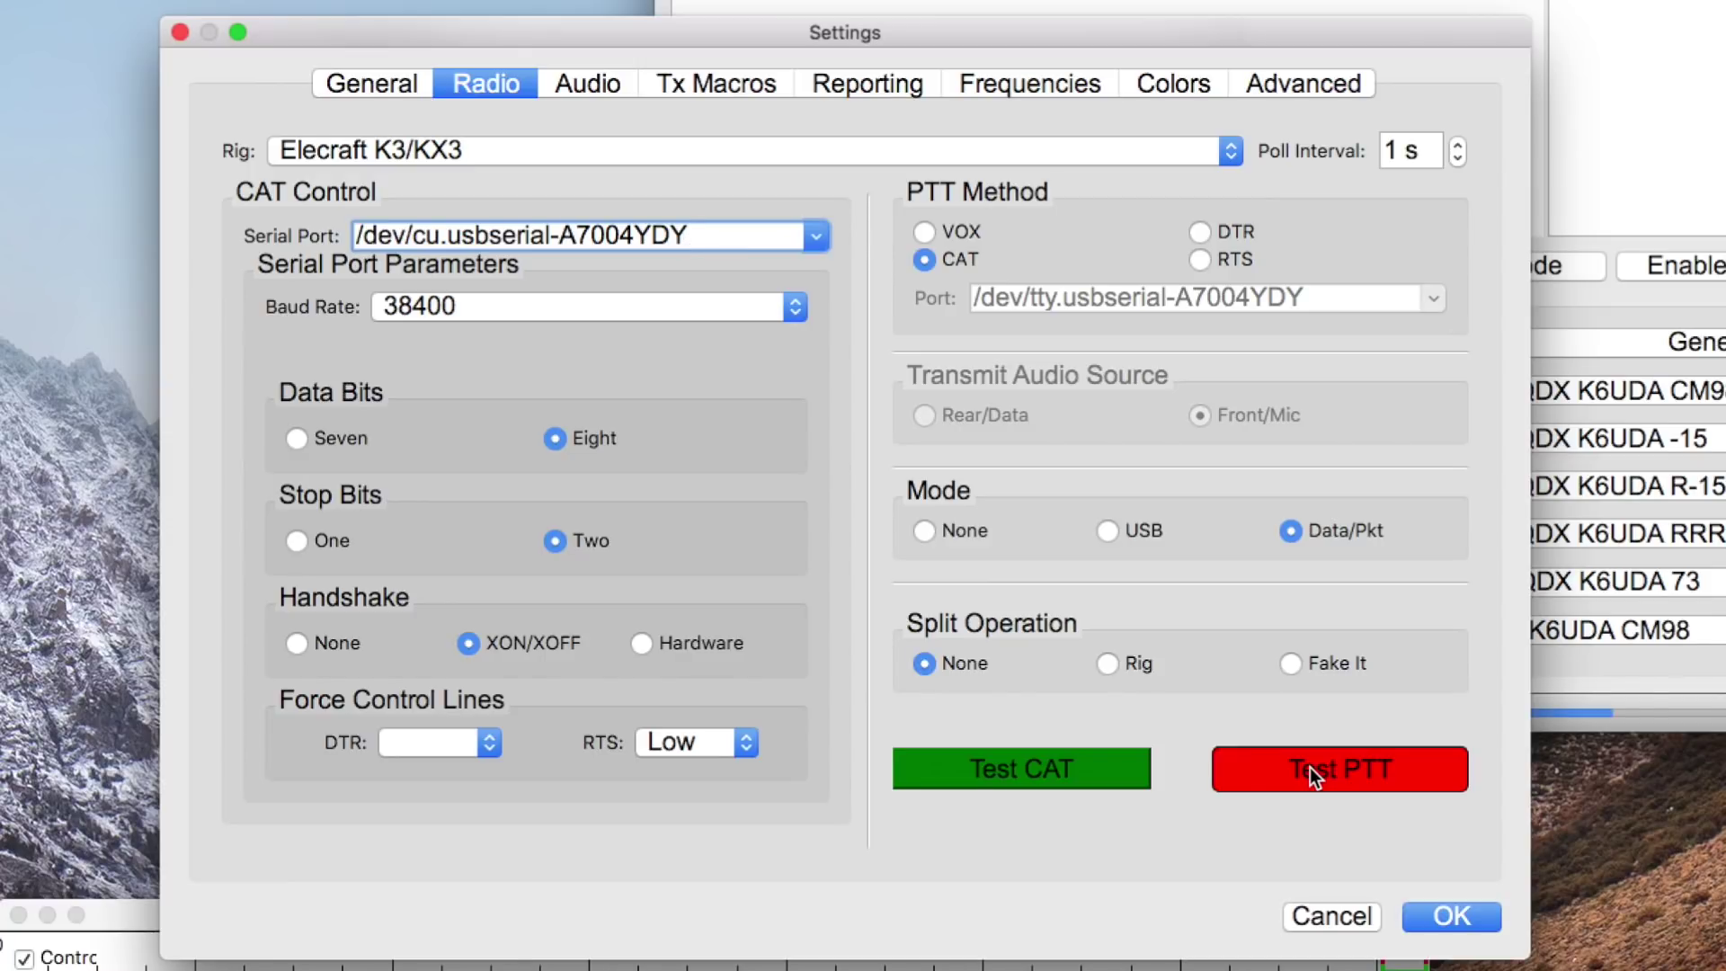
left_click(1309, 768)
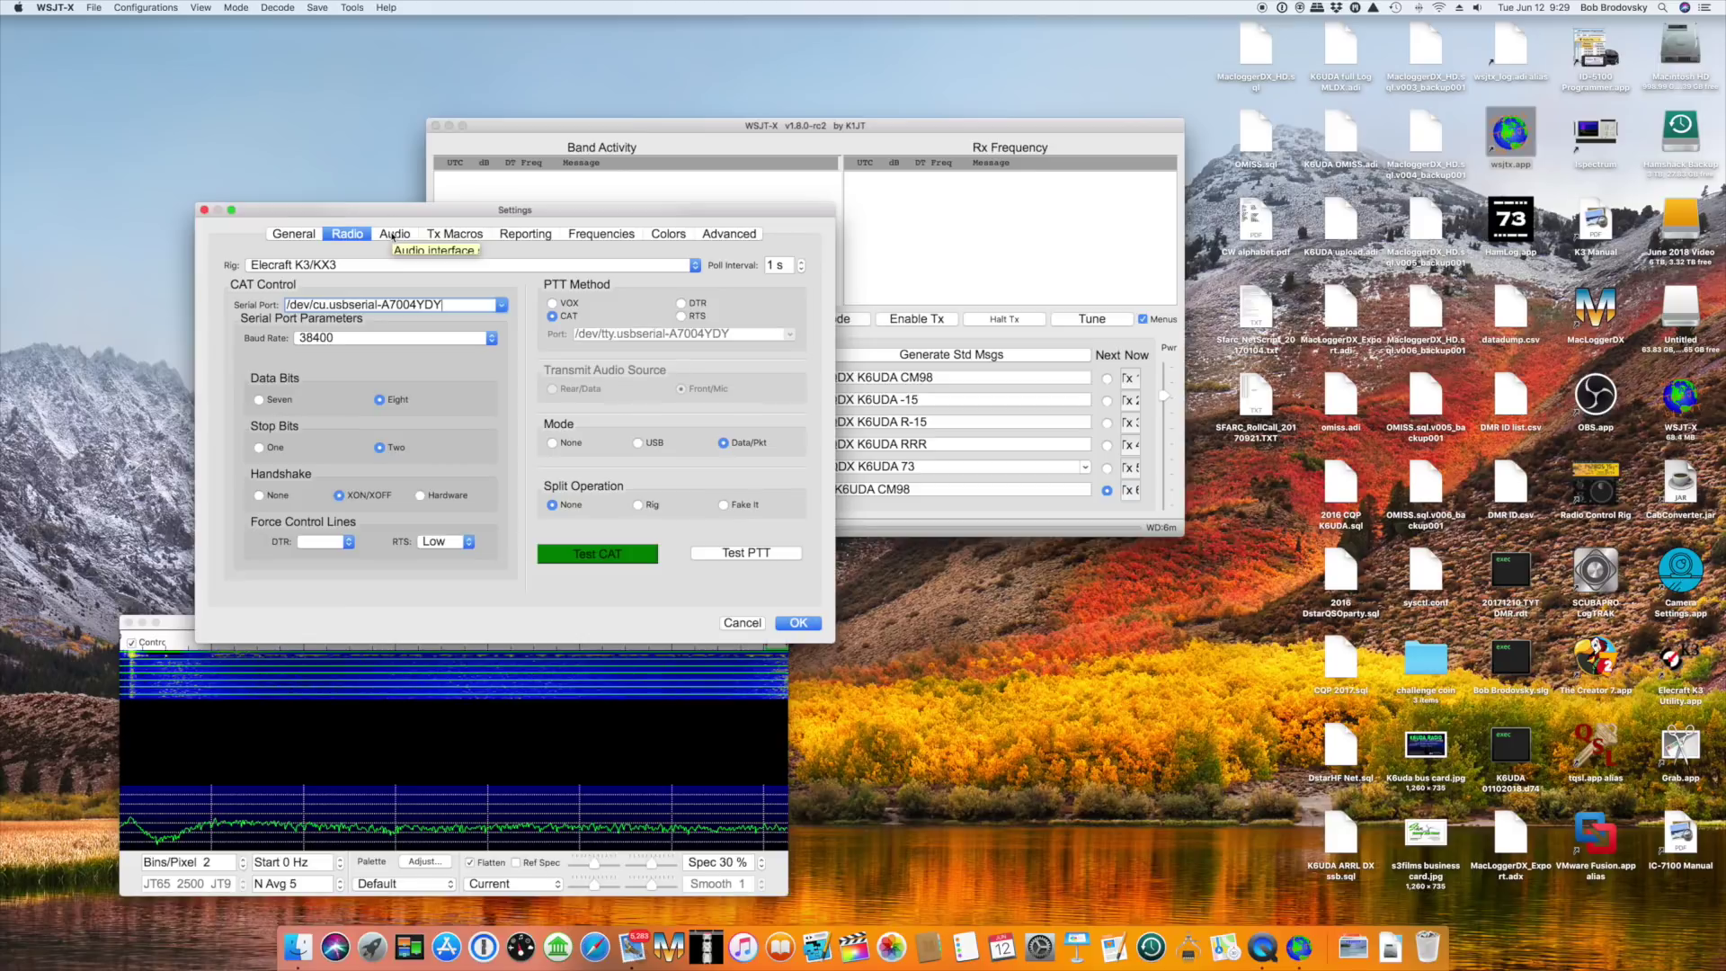
Step: Check the soundcard input and output device choices in the audio settings, keeping USB Audio CODEC for both
left_click(394, 234)
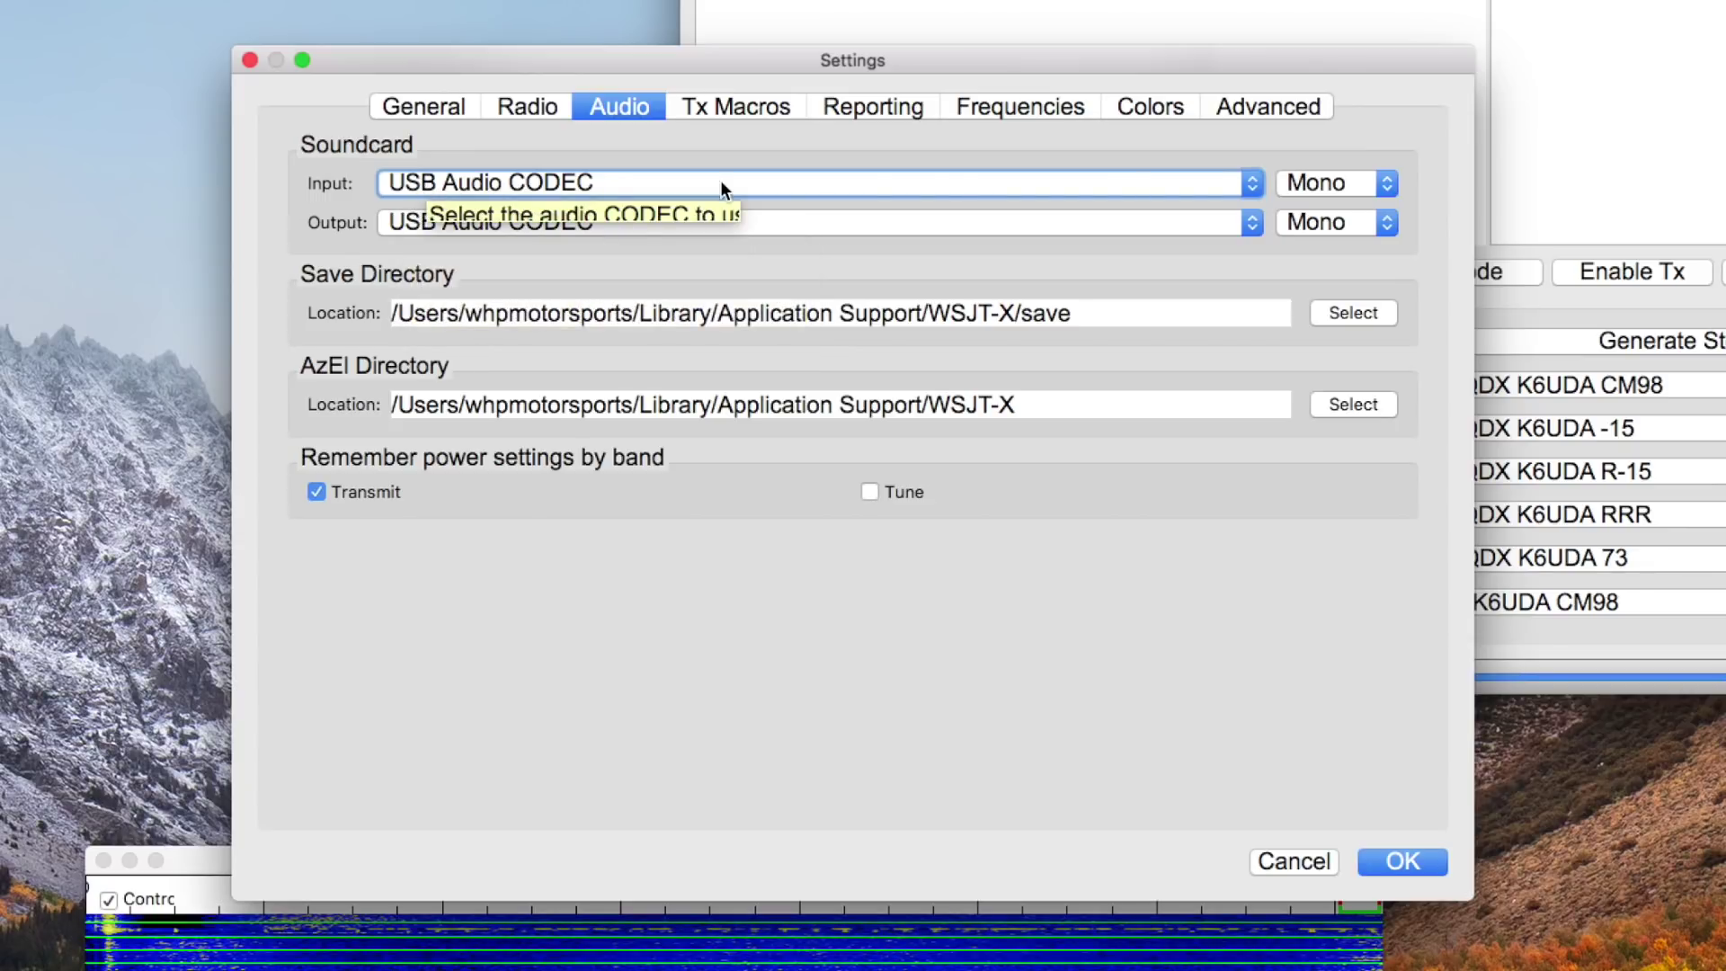
left_click(1252, 184)
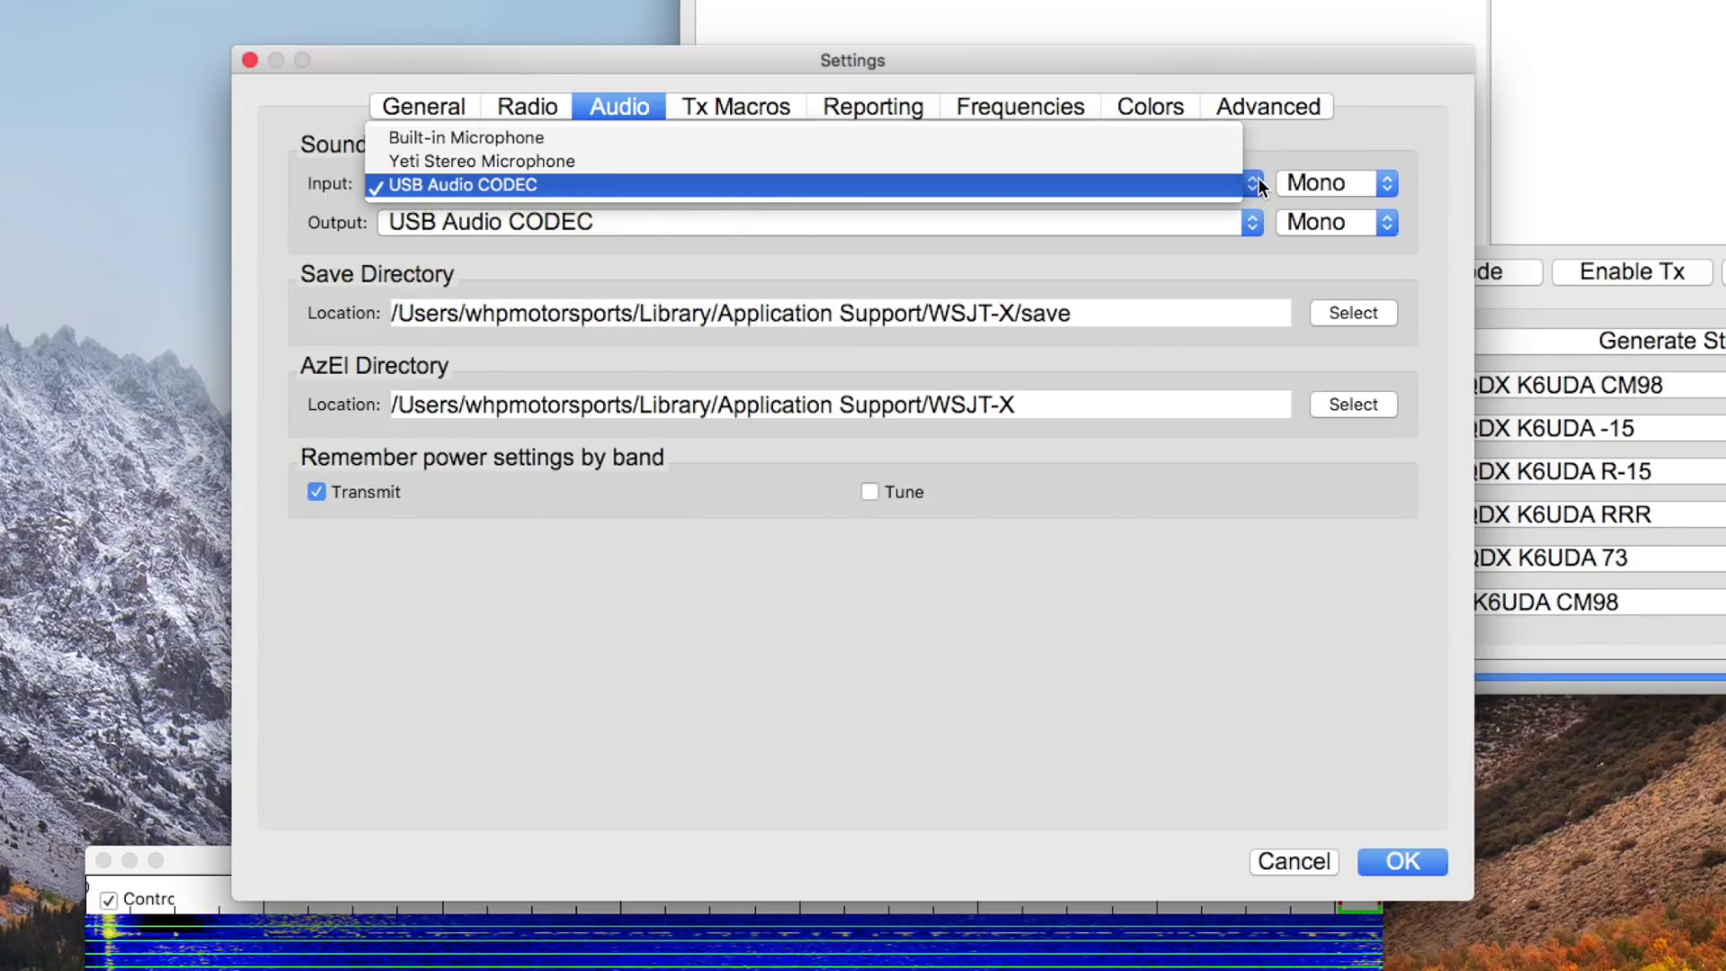
left_click(1259, 186)
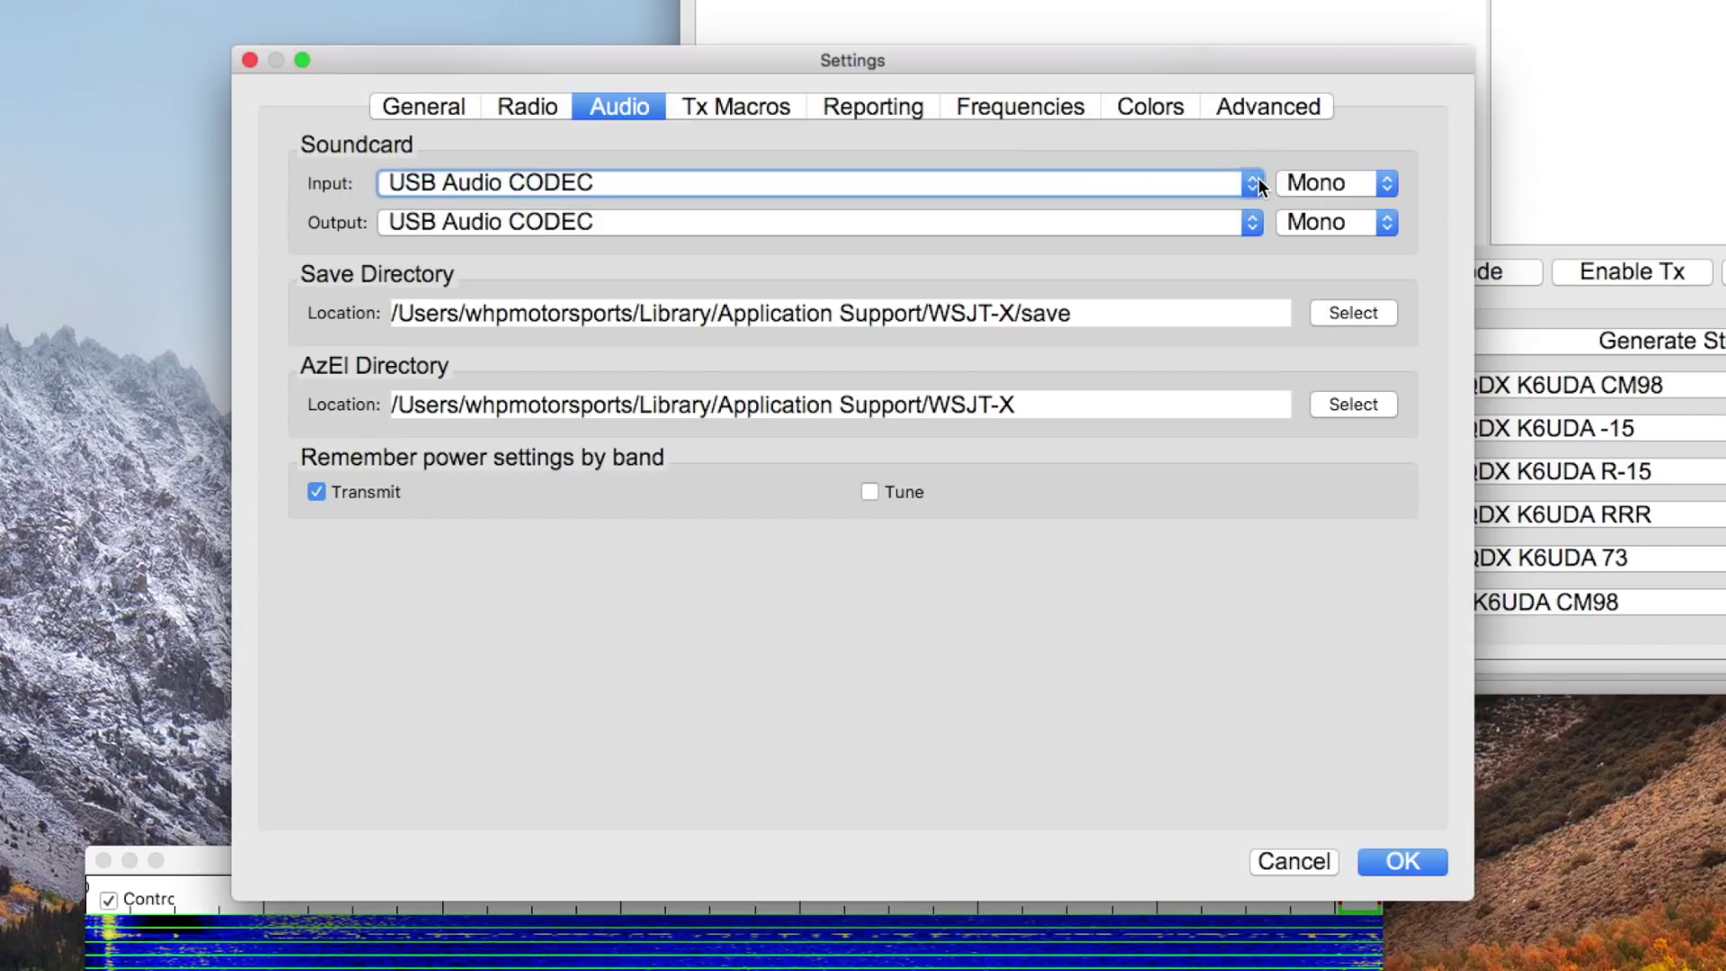
left_click(1255, 221)
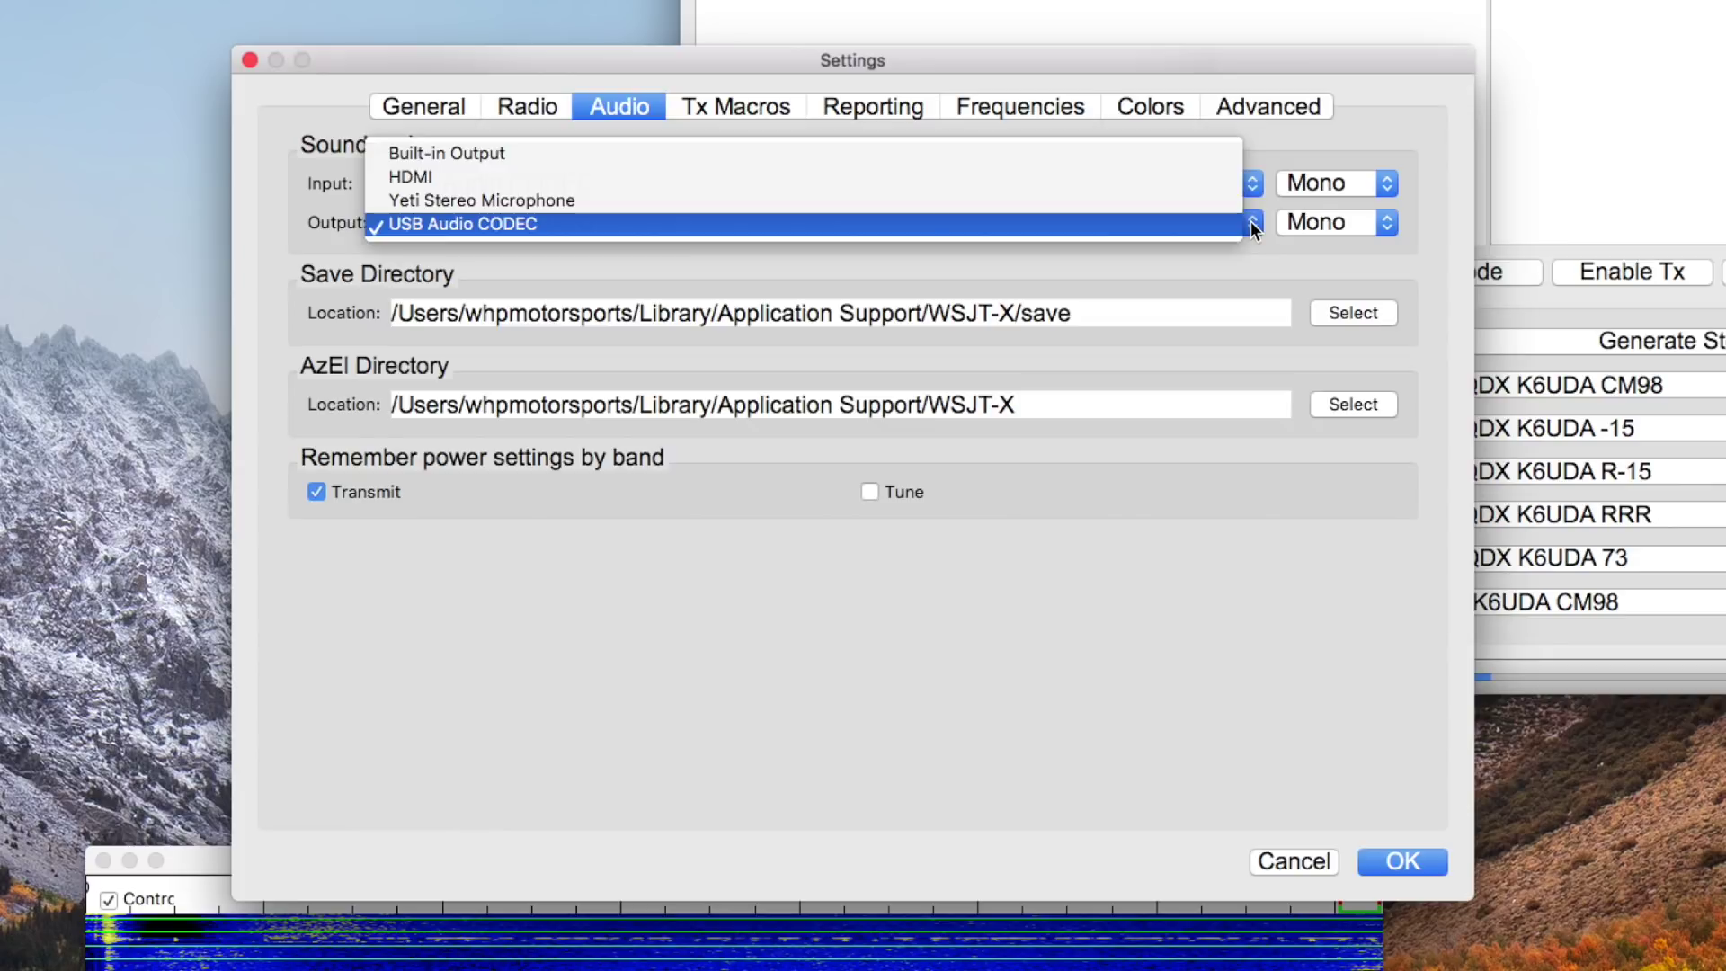
left_click(1249, 221)
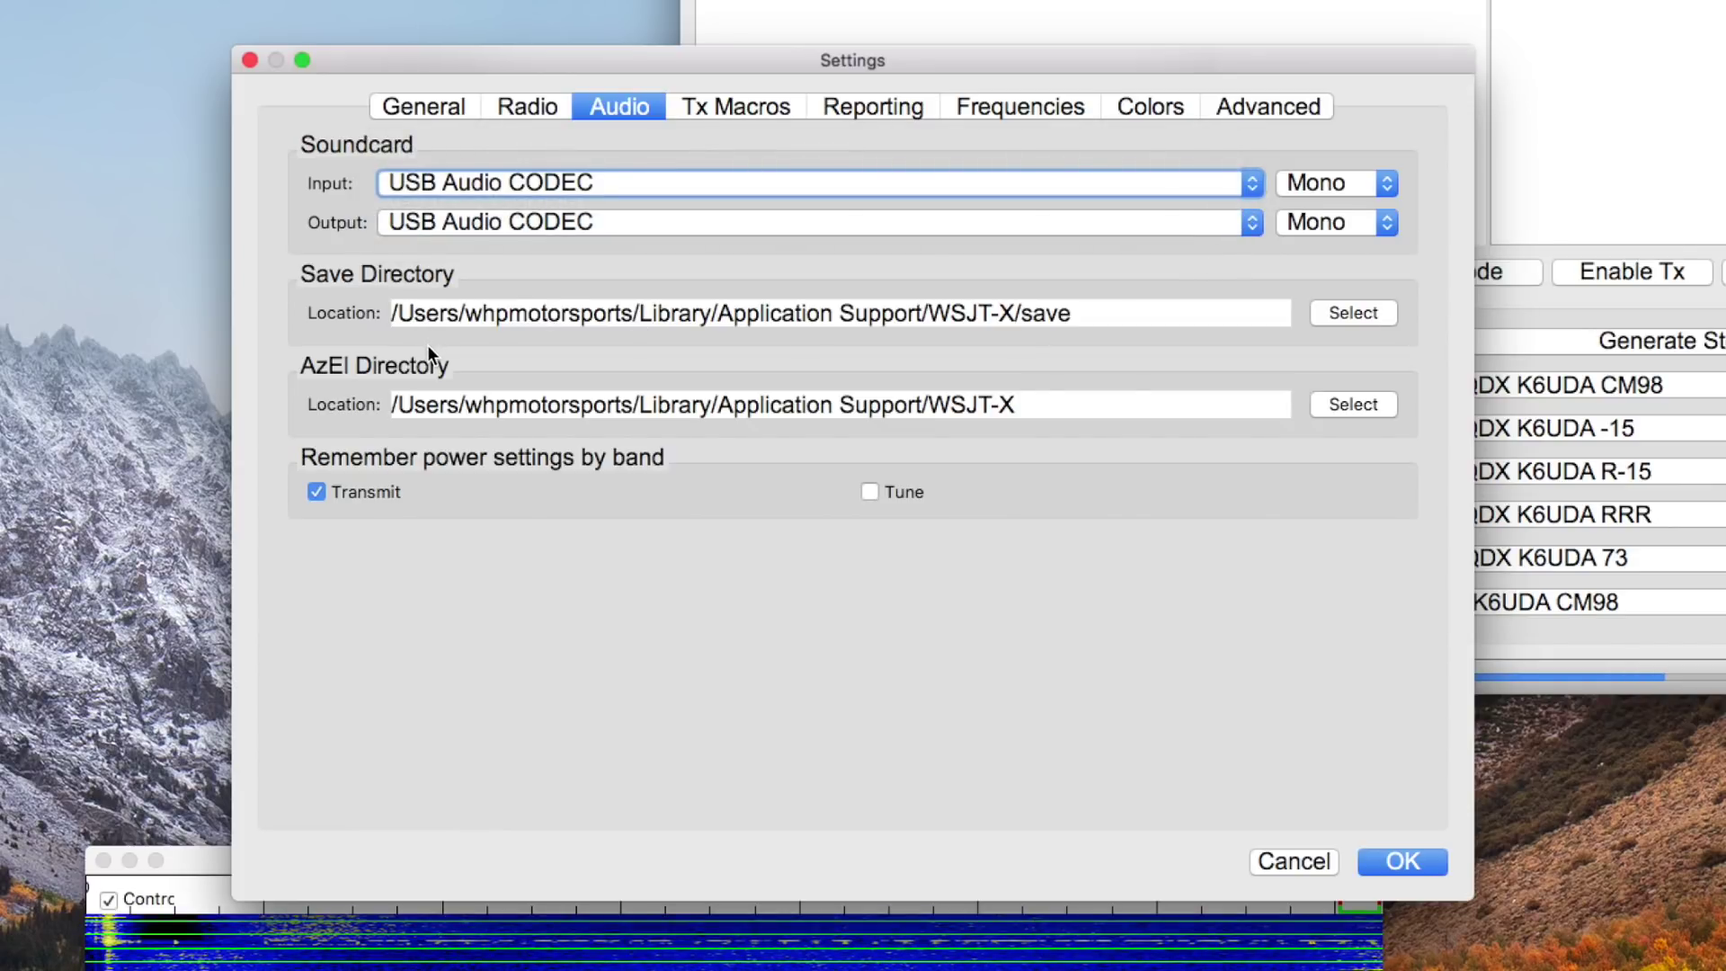
Step: Review the transmit macros and the reporting settings for logging, network services and the UDP server
left_click(751, 109)
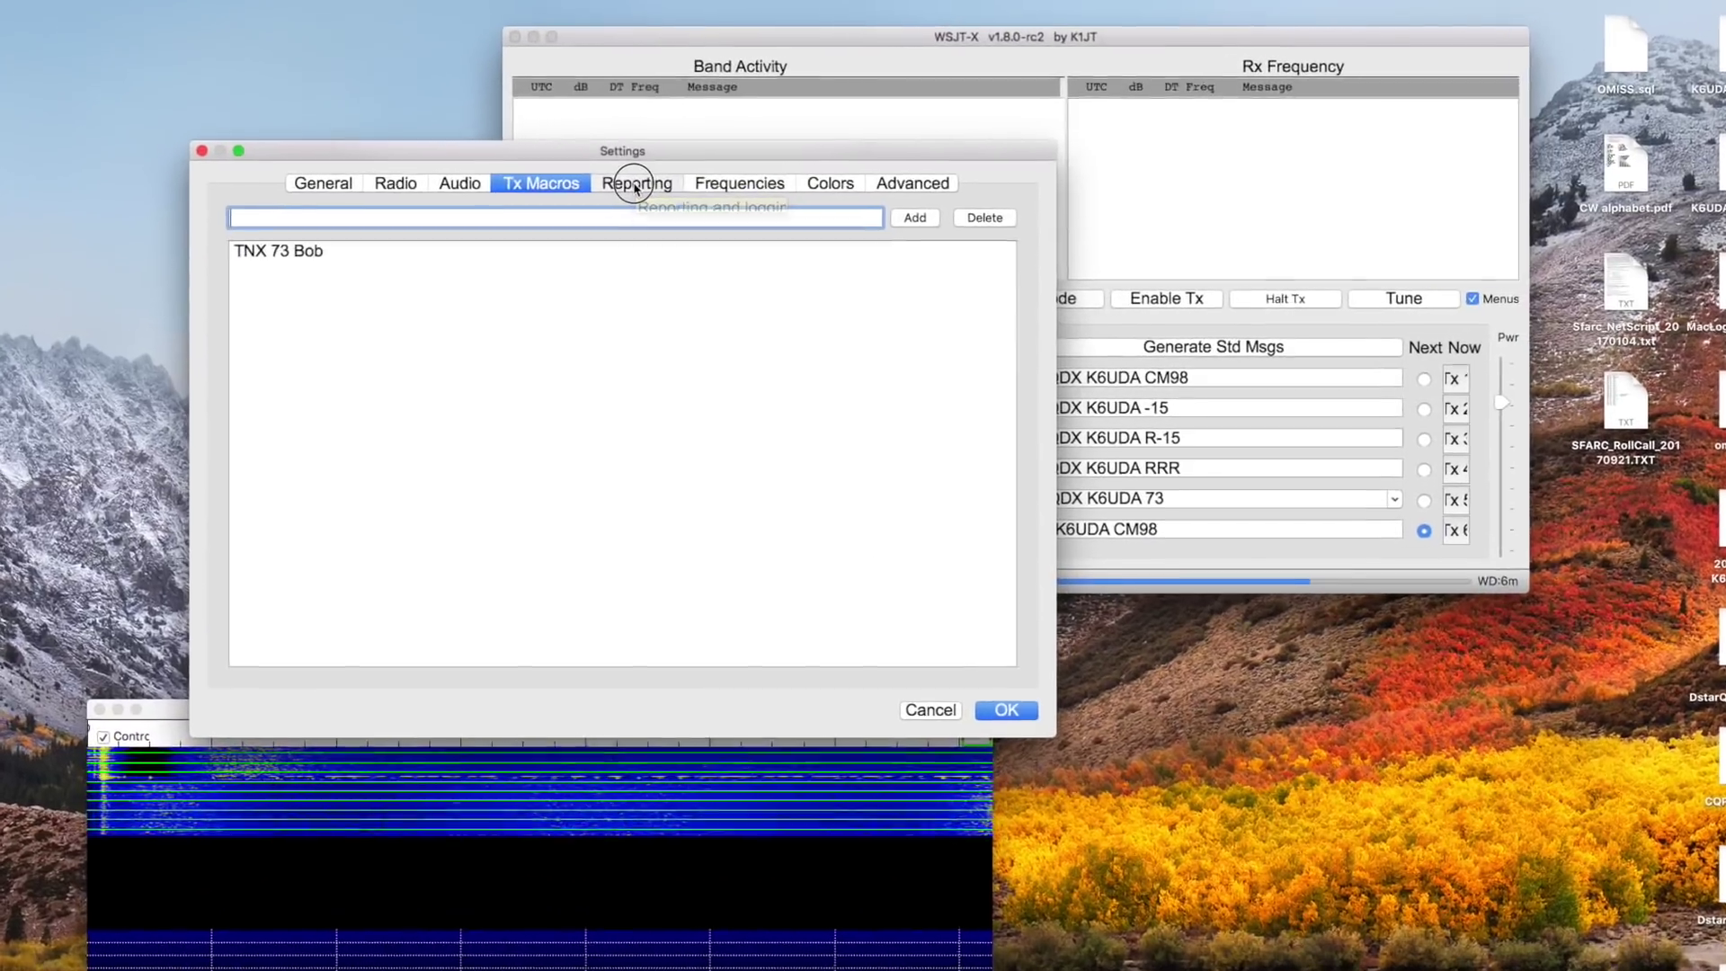
left_click(524, 235)
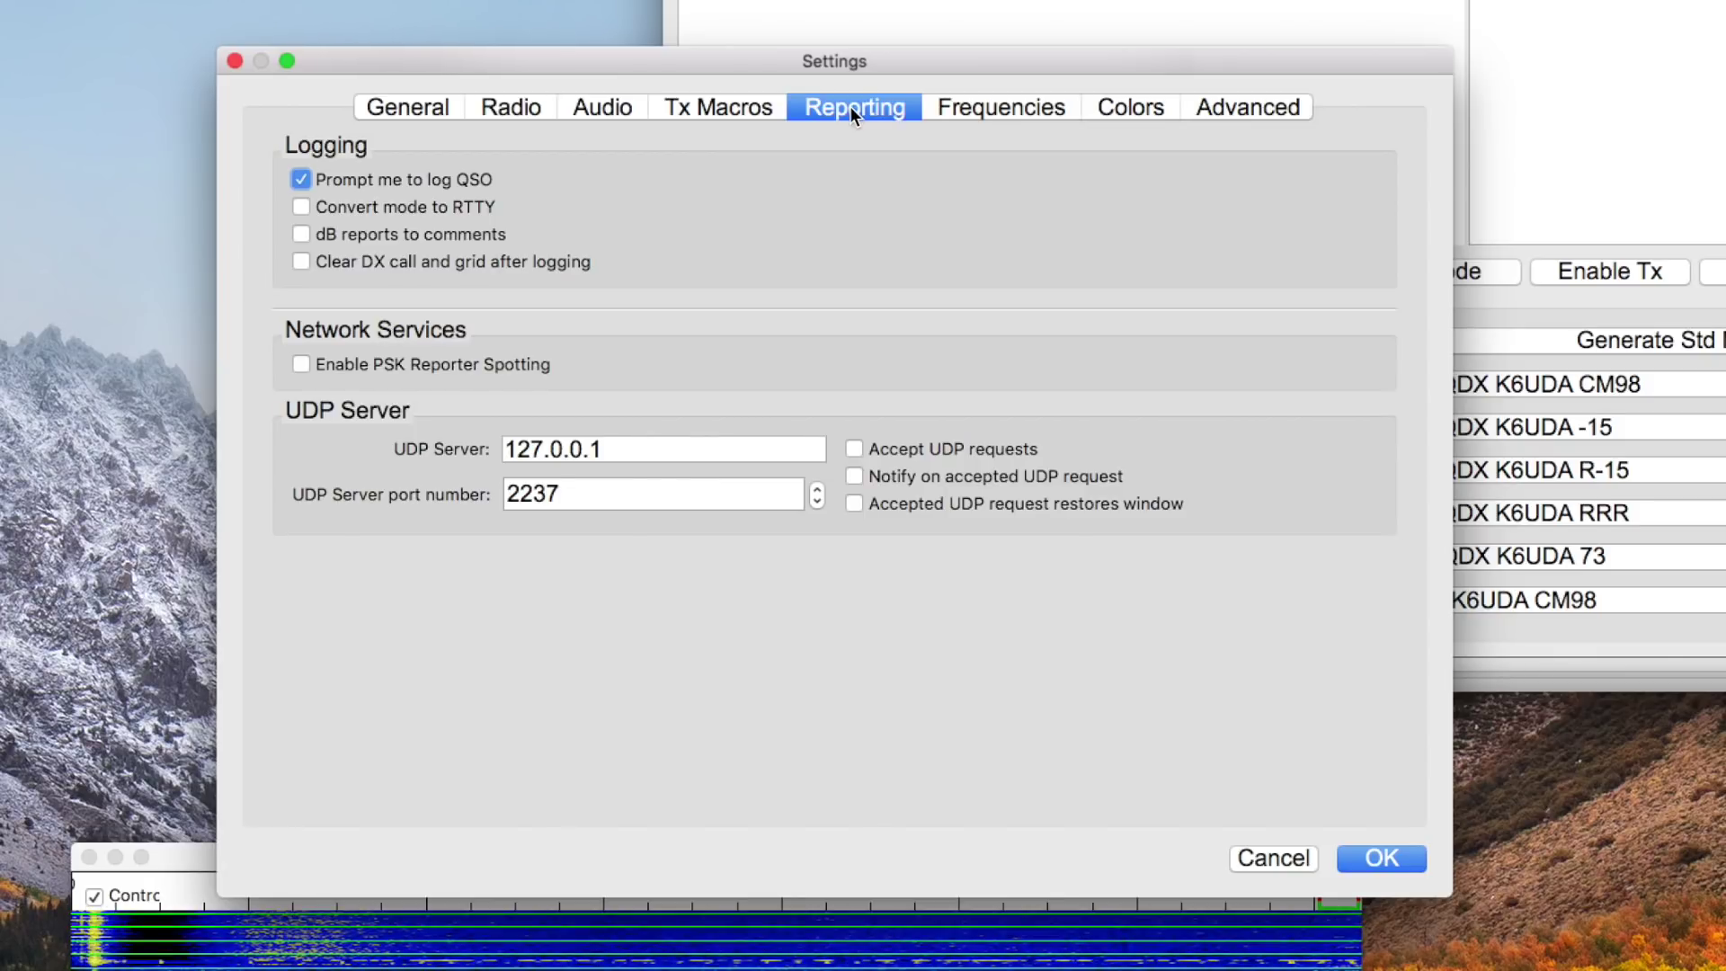
left_click(436, 19)
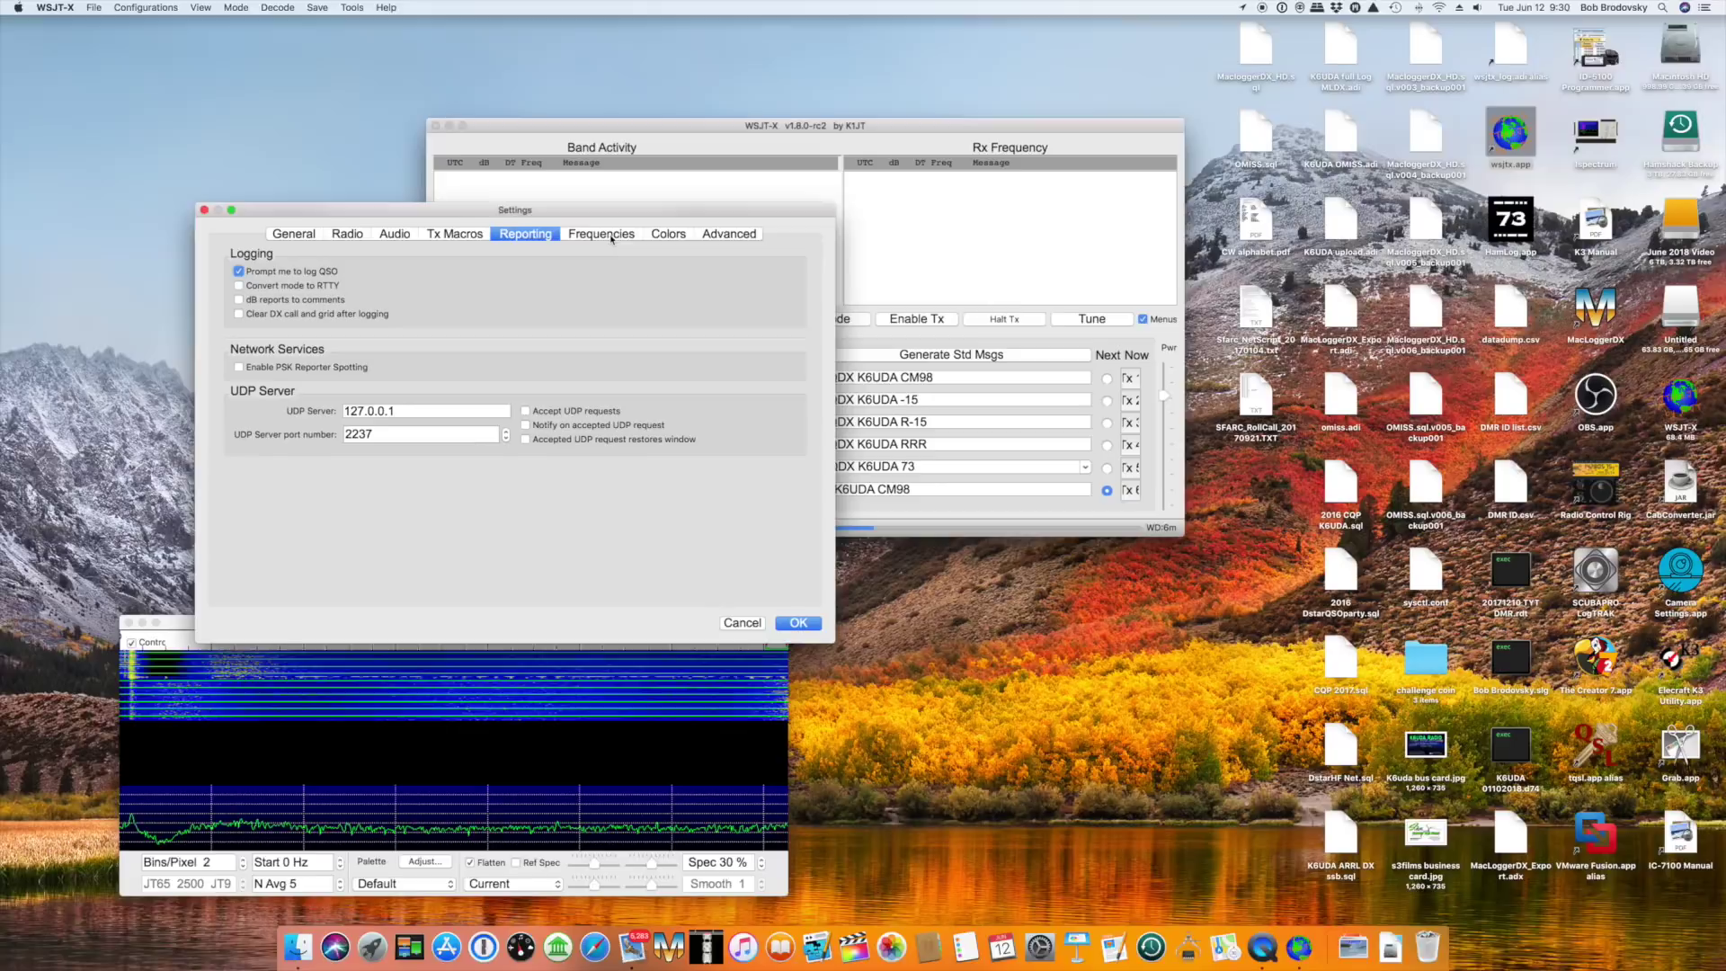
Step: Show the frequency settings and look through the working frequencies table across the bands
left_click(696, 181)
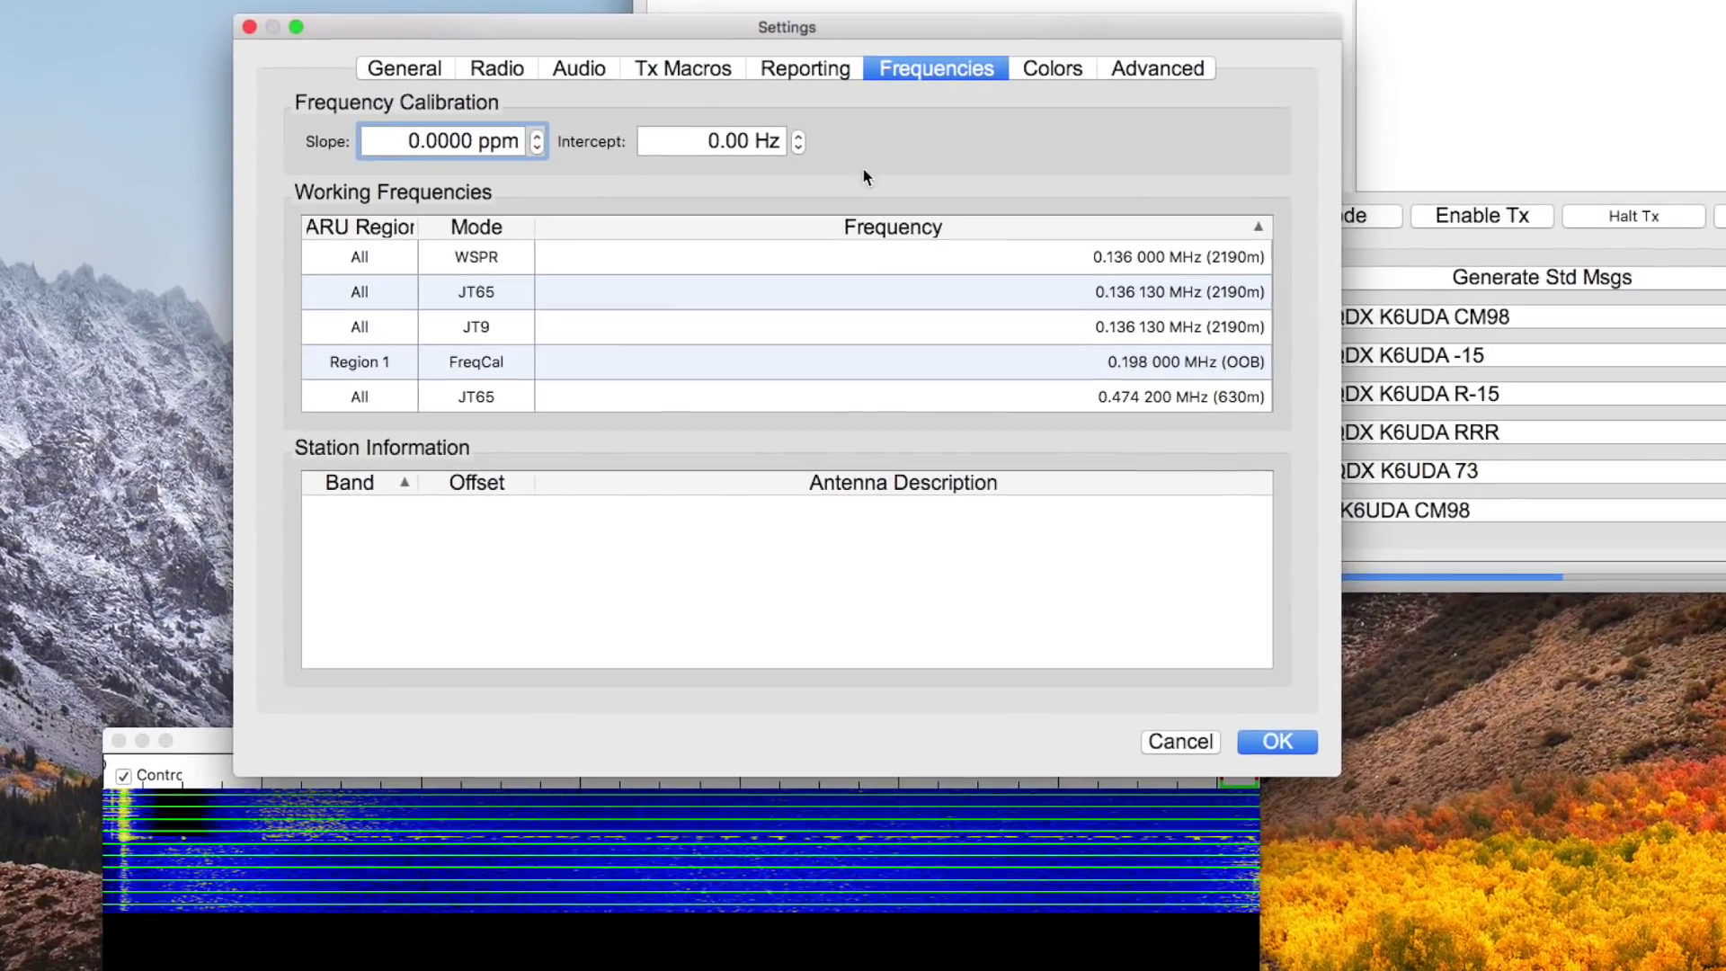
scroll(835, 302, "down", 5)
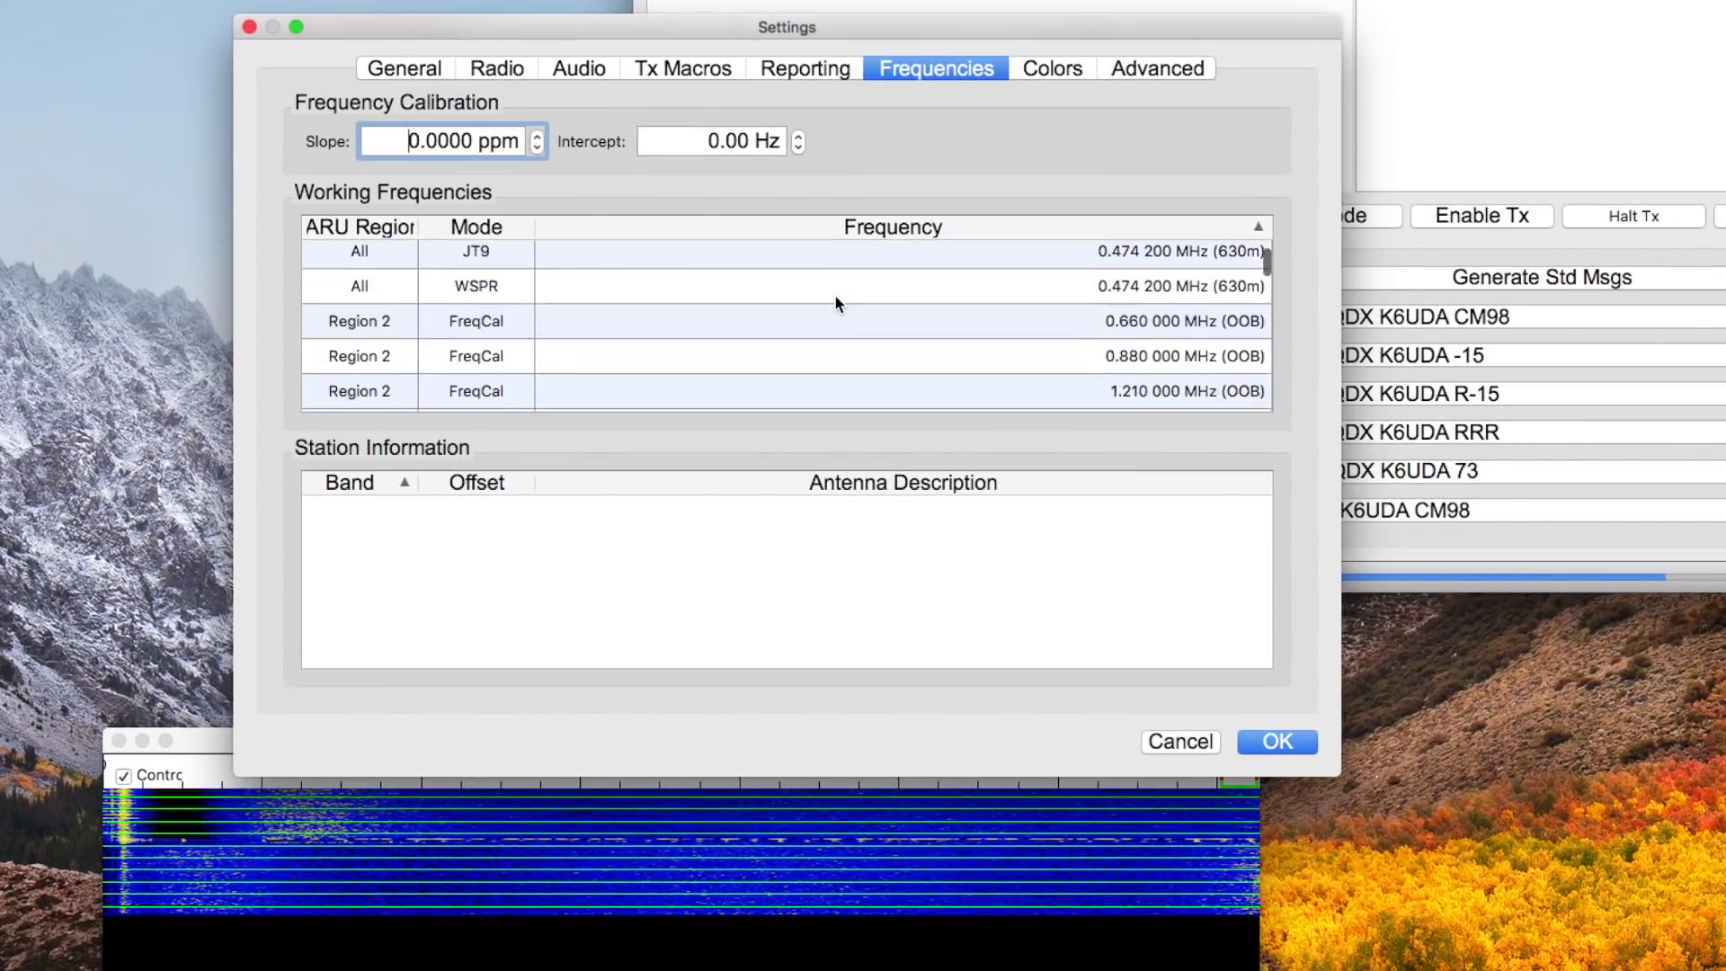
scroll(835, 299, "down", 6)
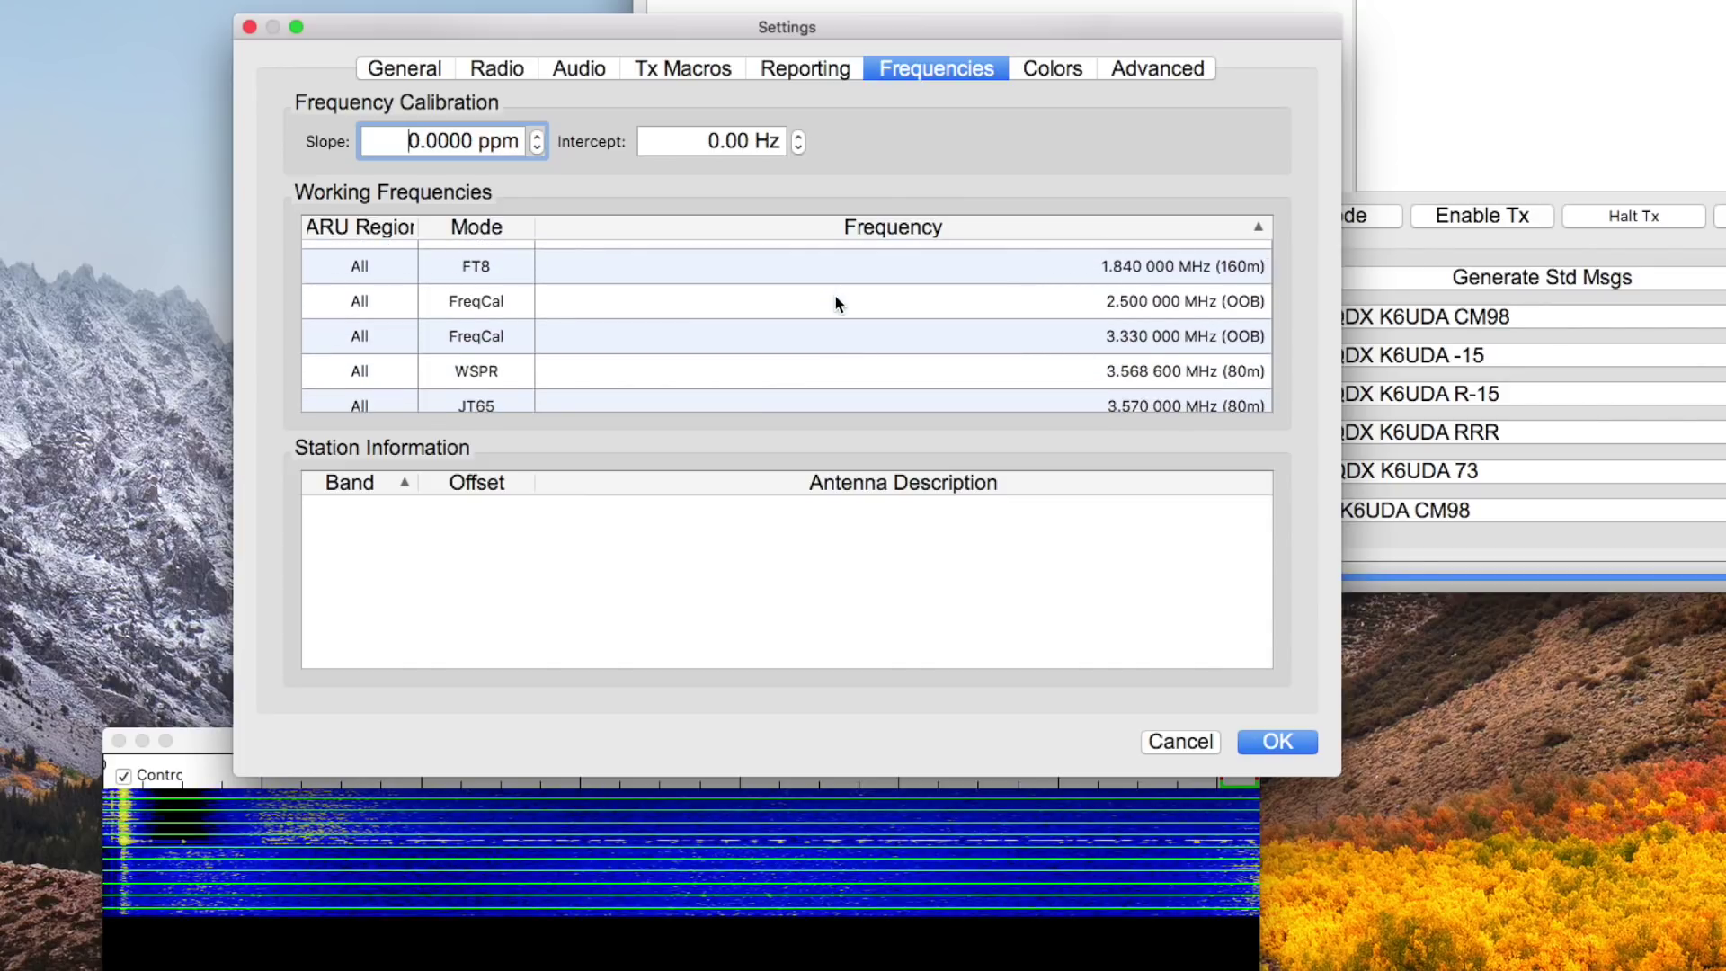
scroll(834, 302, "down", 10)
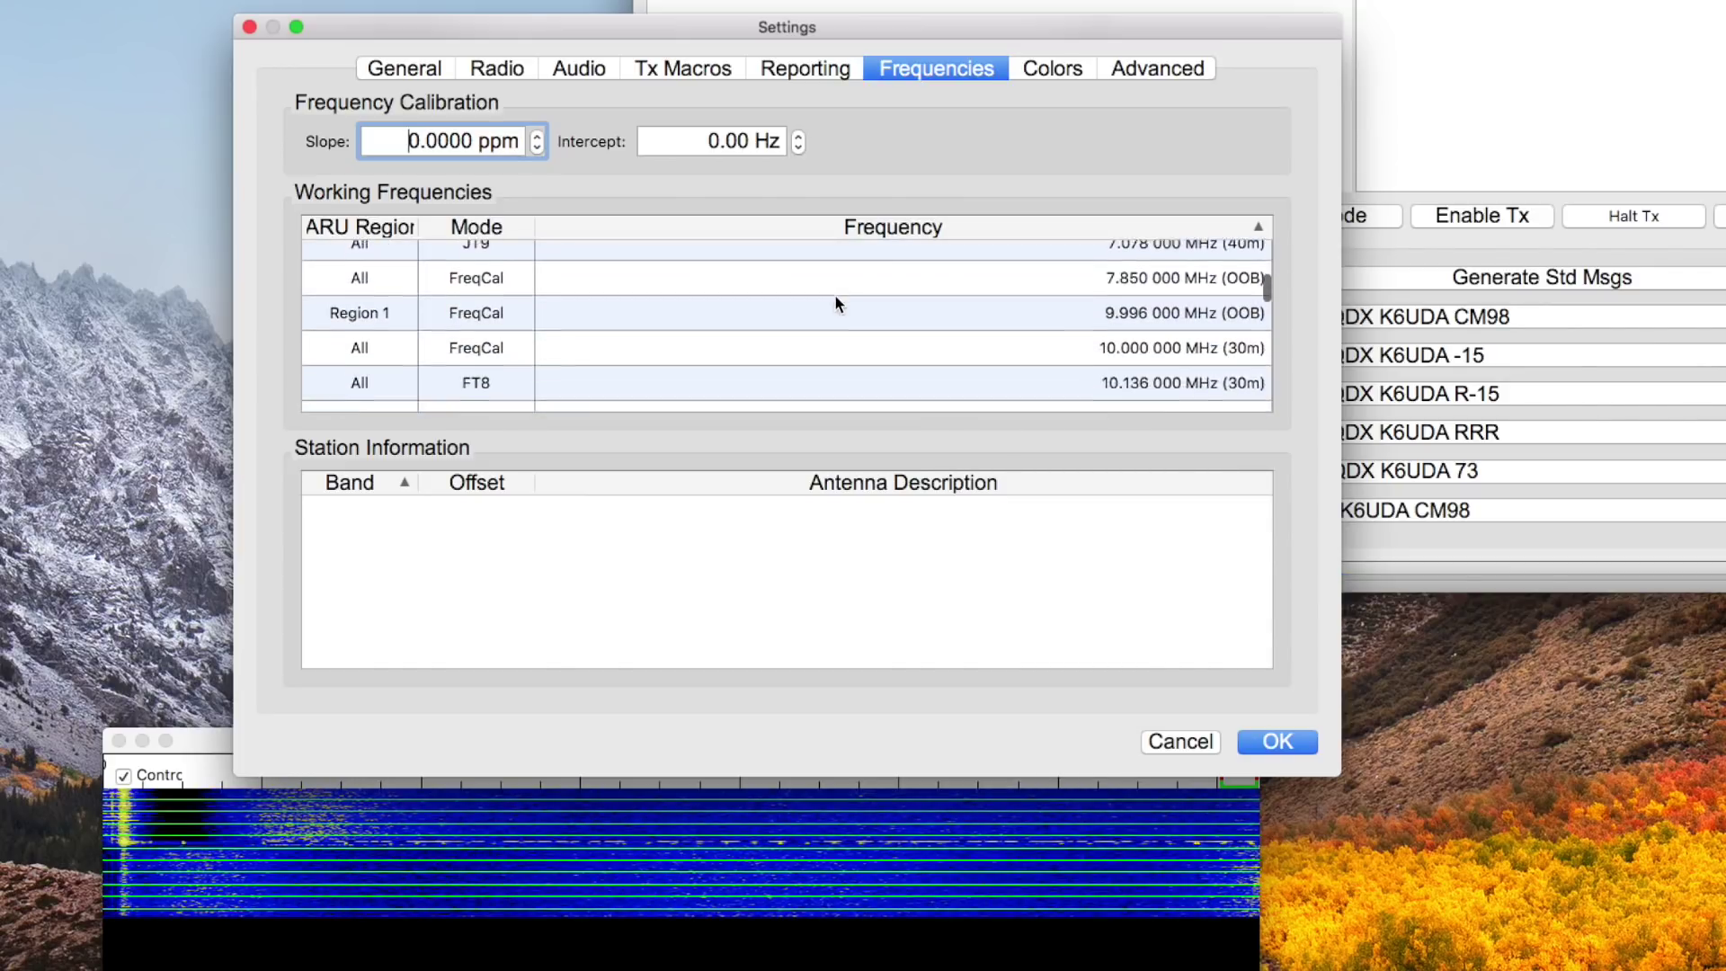
scroll(834, 303, "down", 1)
Step: Review the message highlight colors and open the advanced settings
left_click(1053, 72)
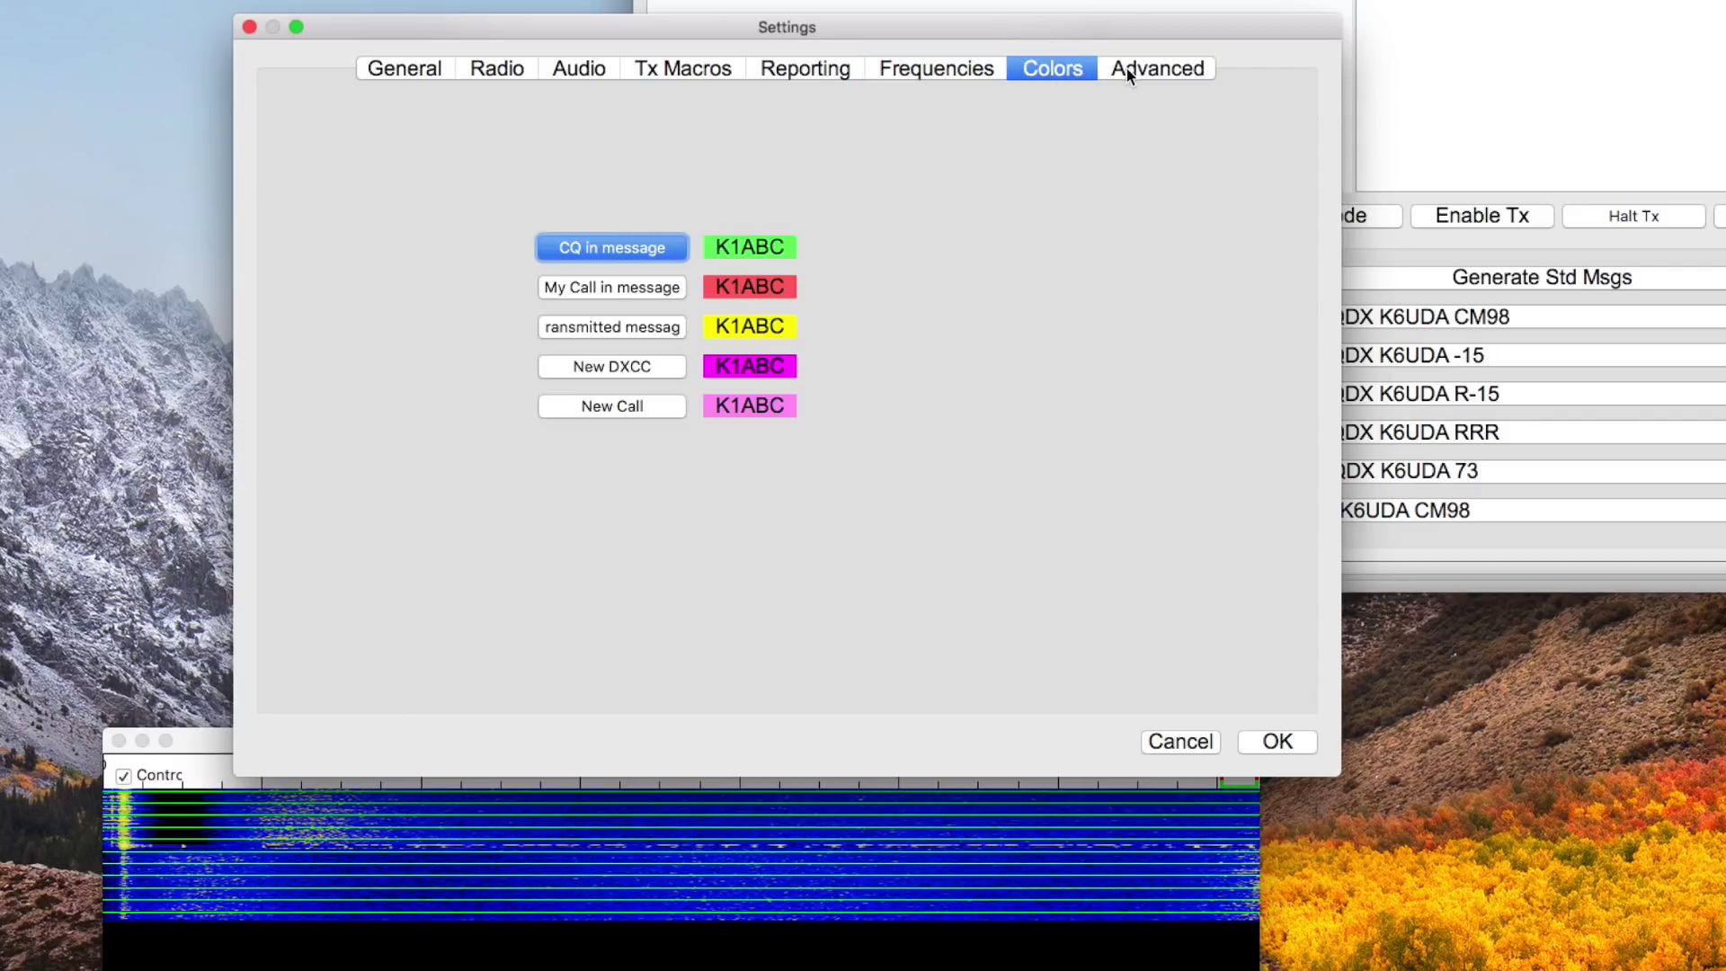
left_click(1131, 70)
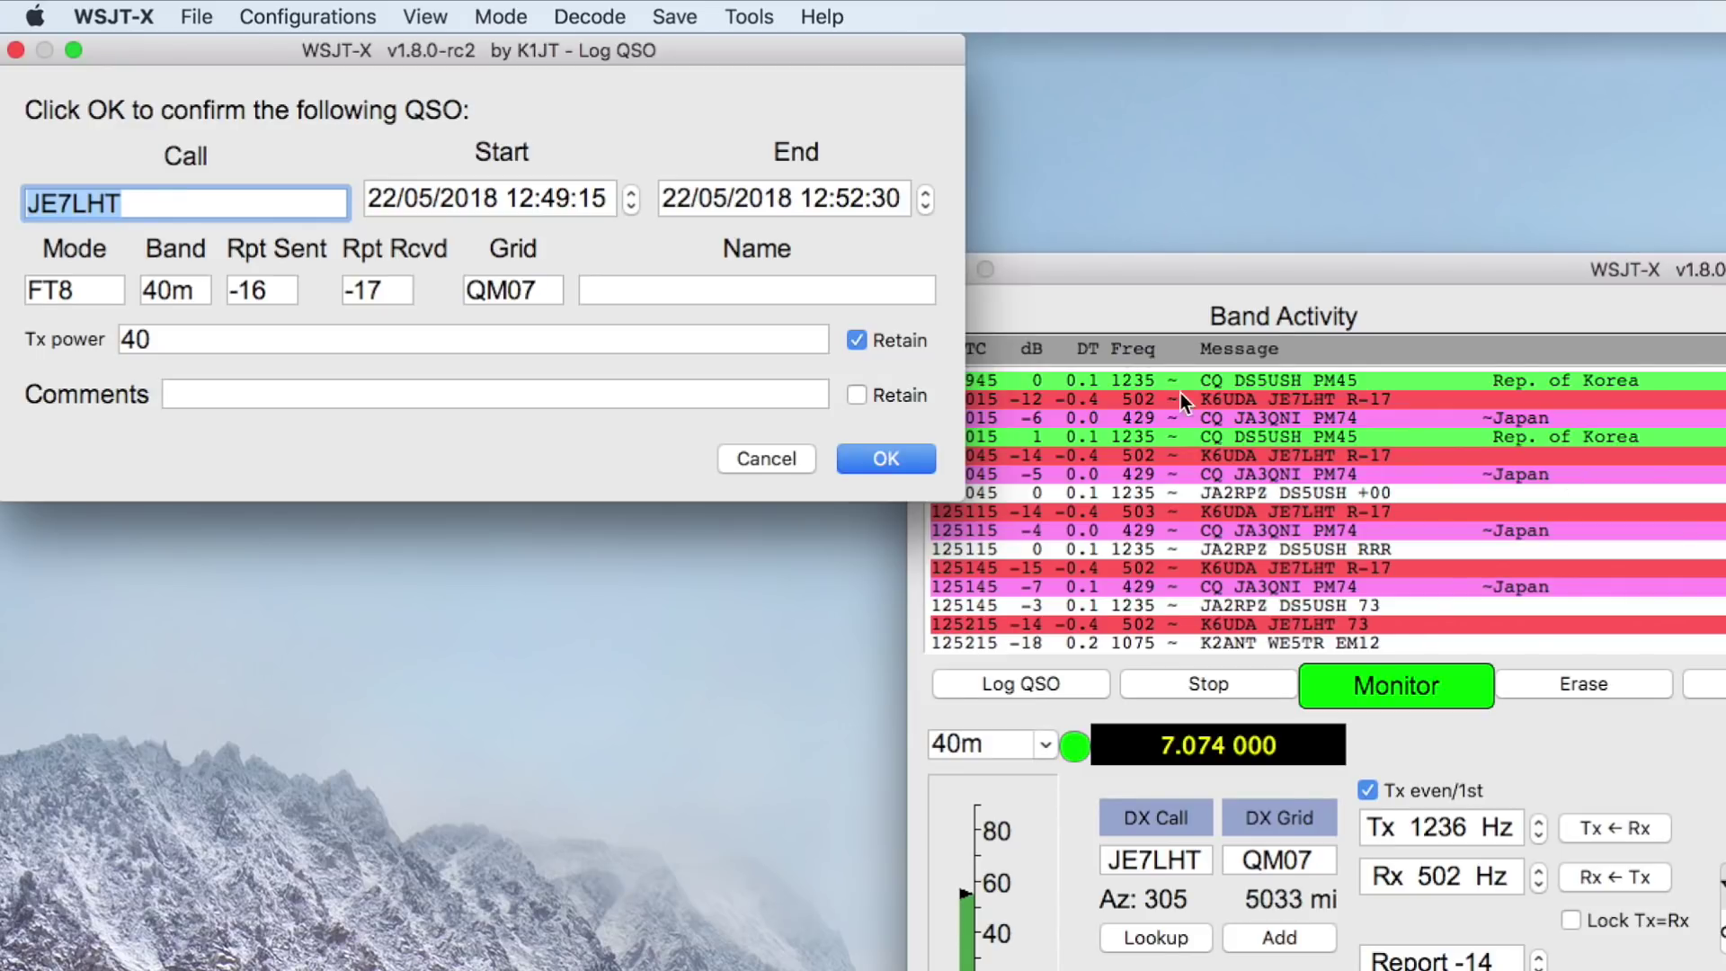
Step: Confirm the 40m FT8 contact for logging and import wsjtx_log.adi from the WSJT-X log directory into MacLoggerDX
left_click(884, 455)
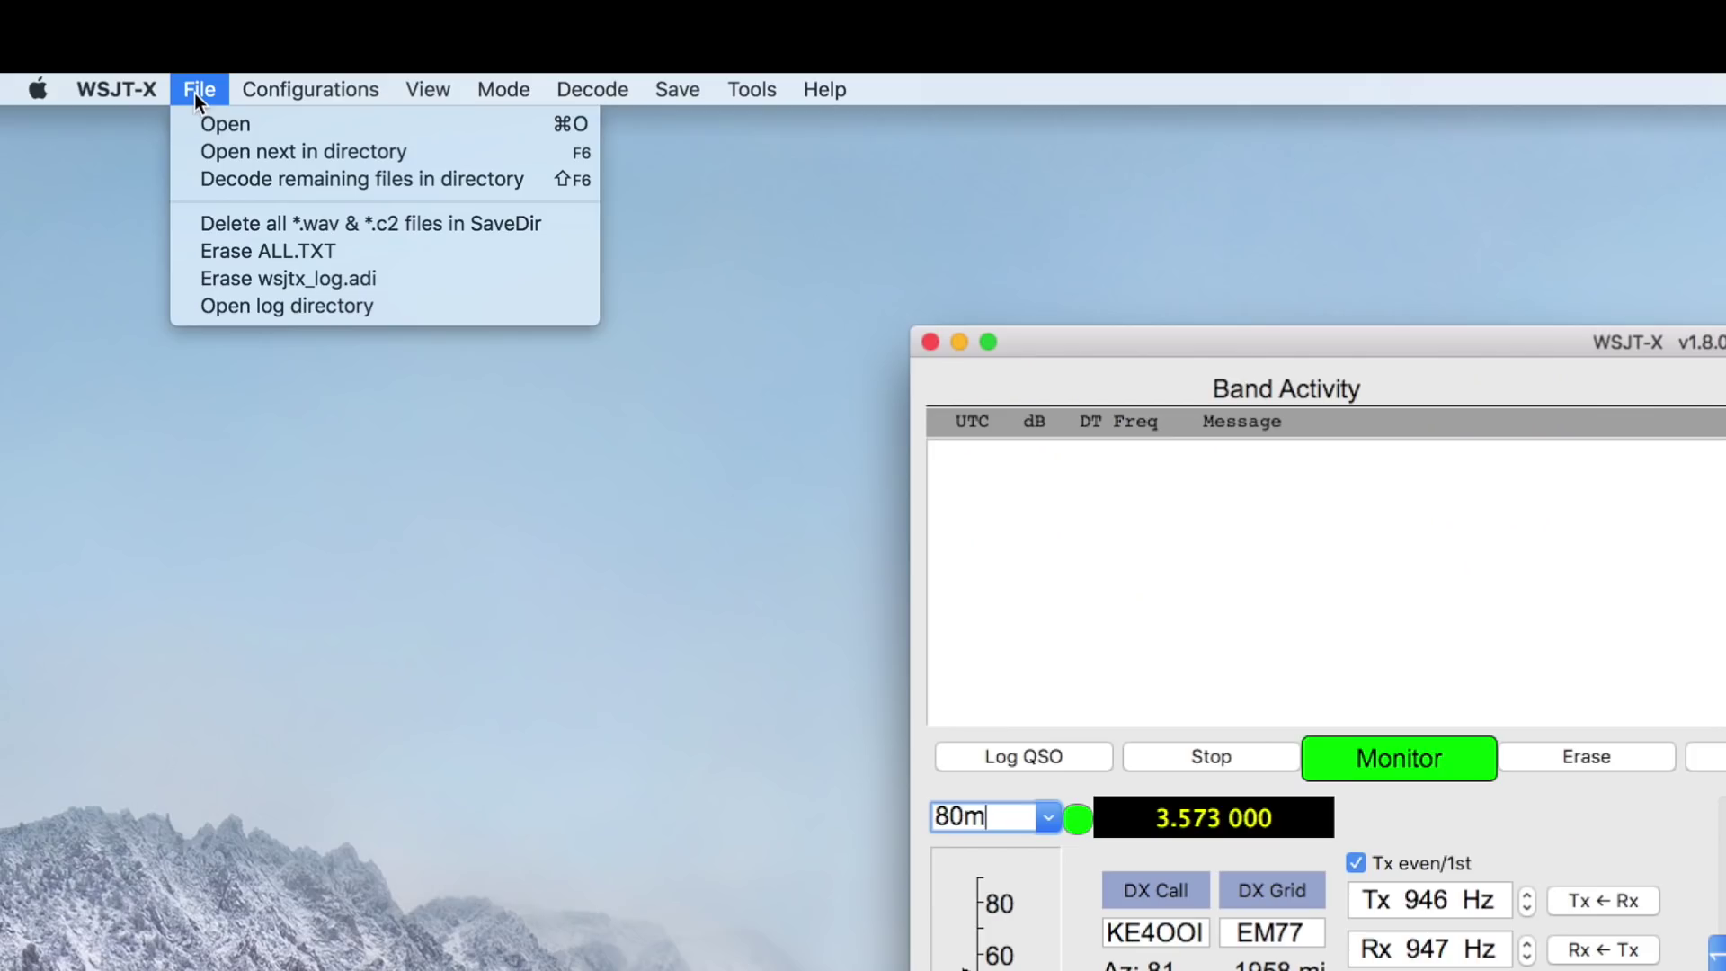
left_click(262, 305)
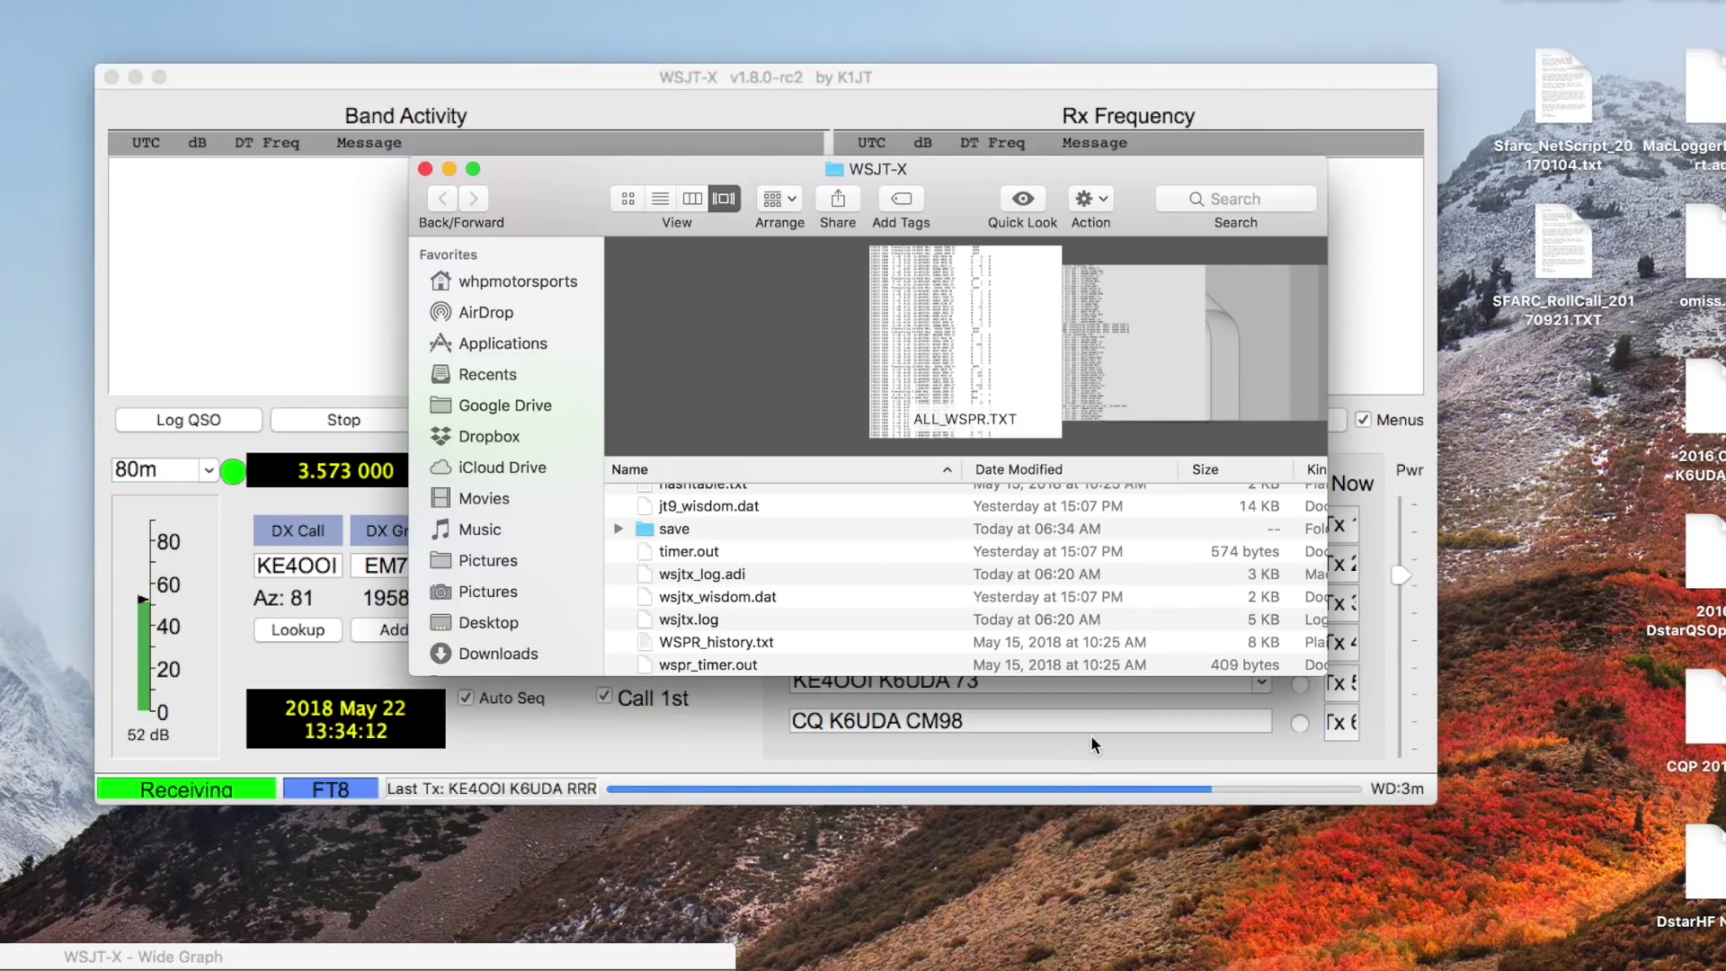
double_click(704, 577)
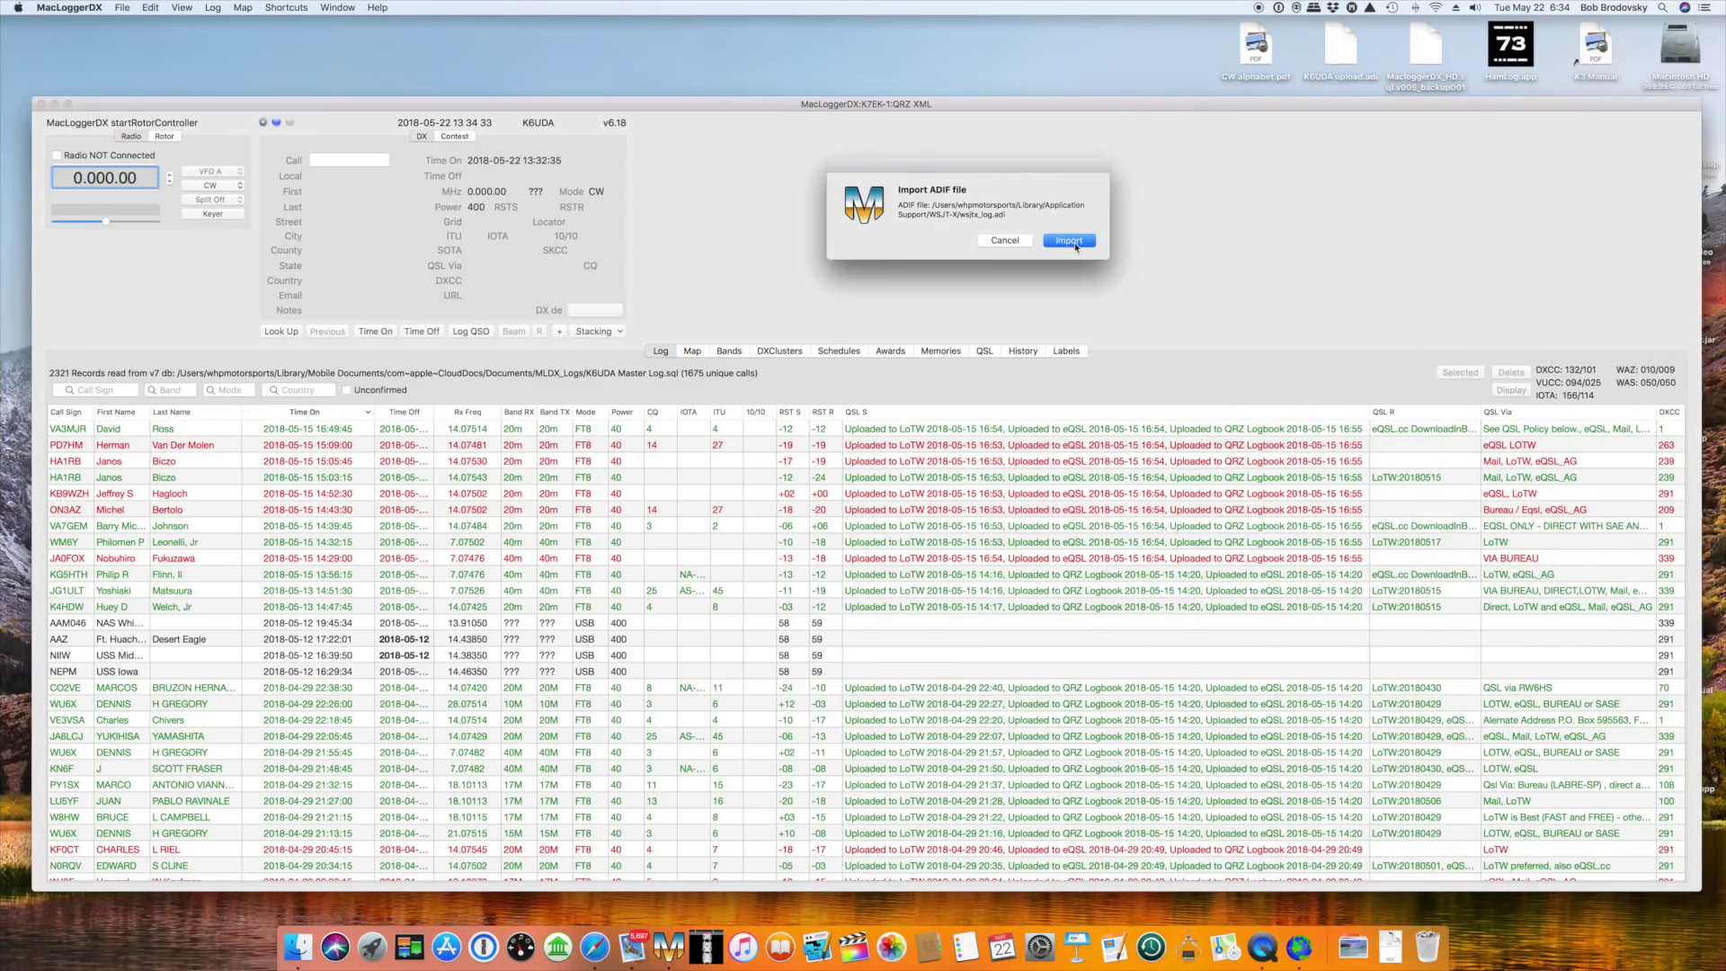
left_click(1069, 241)
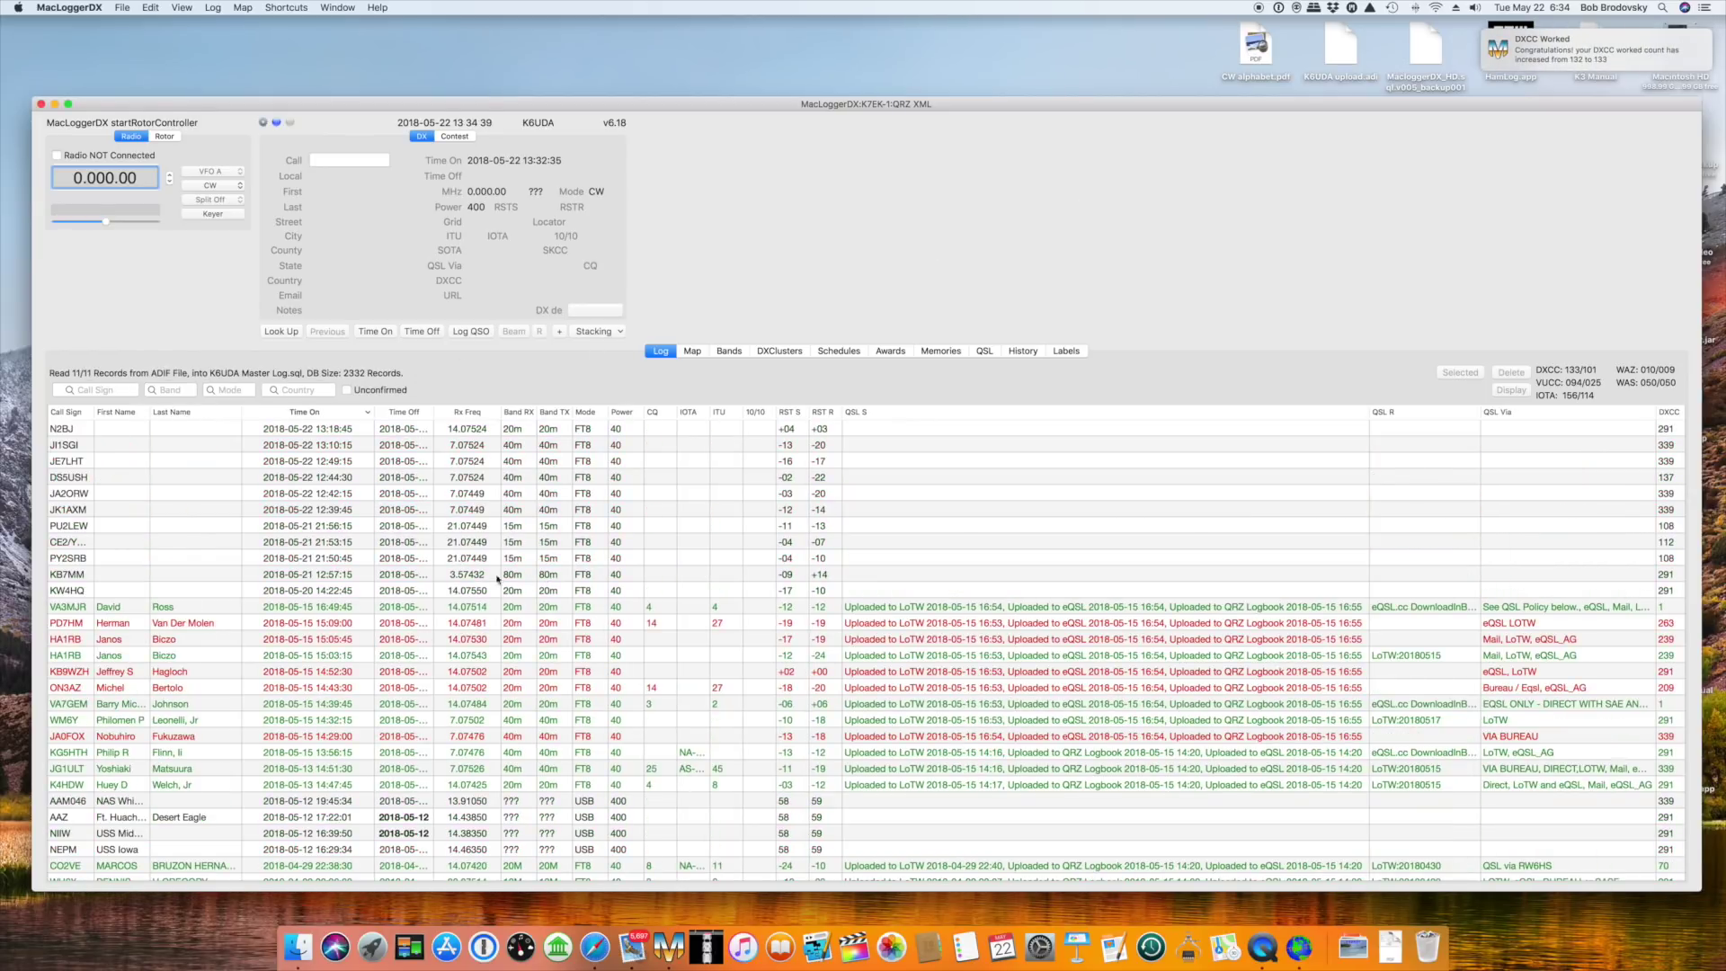
Step: Update all the newly imported FT8 contacts in the log with CallBook data
right_click(80, 569)
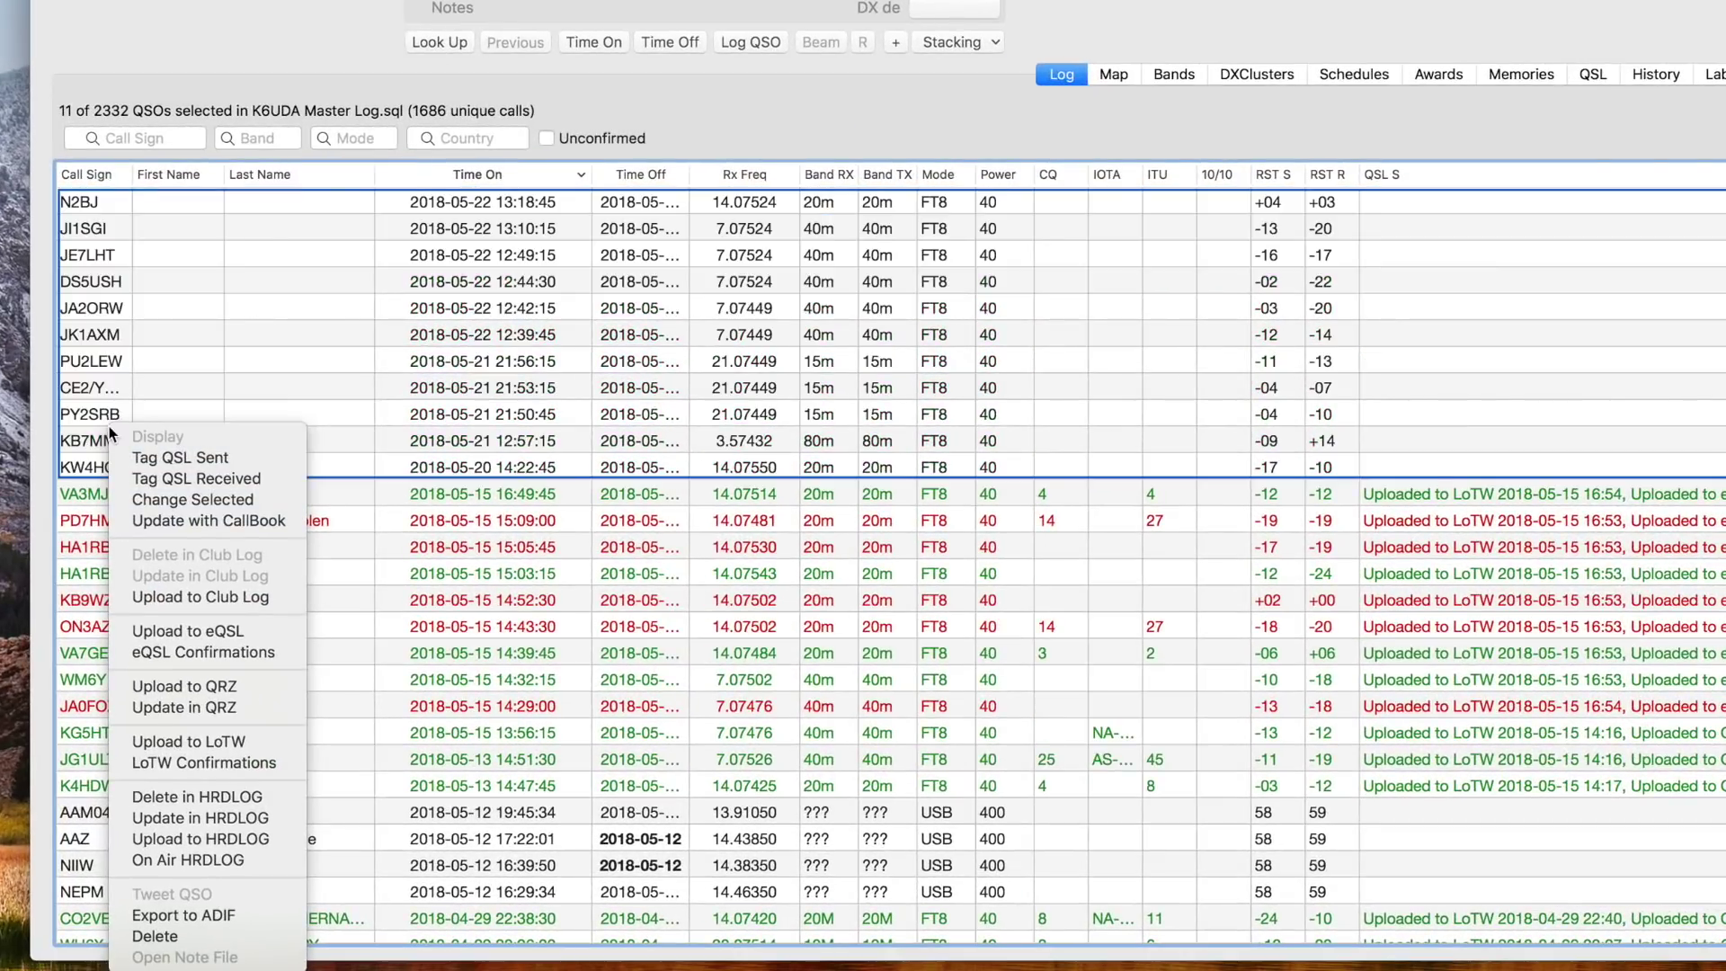
left_click(165, 523)
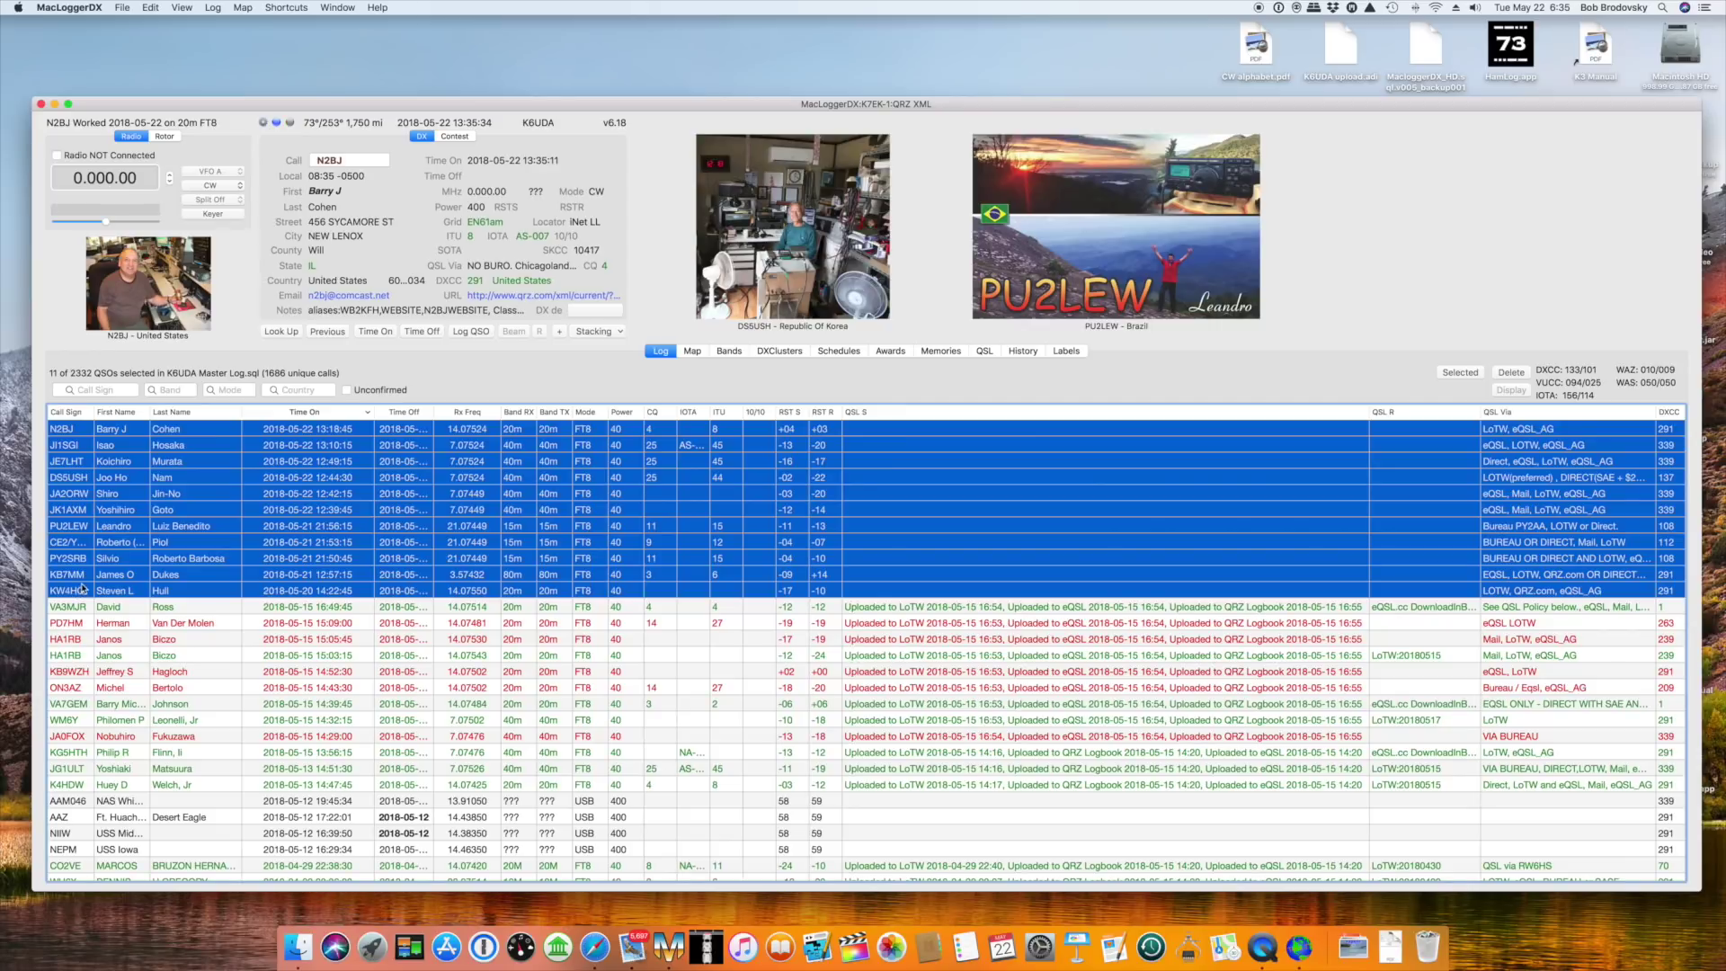
Step: Upload the newly imported FT8 contacts to eQSL and to LoTW
right_click(98, 525)
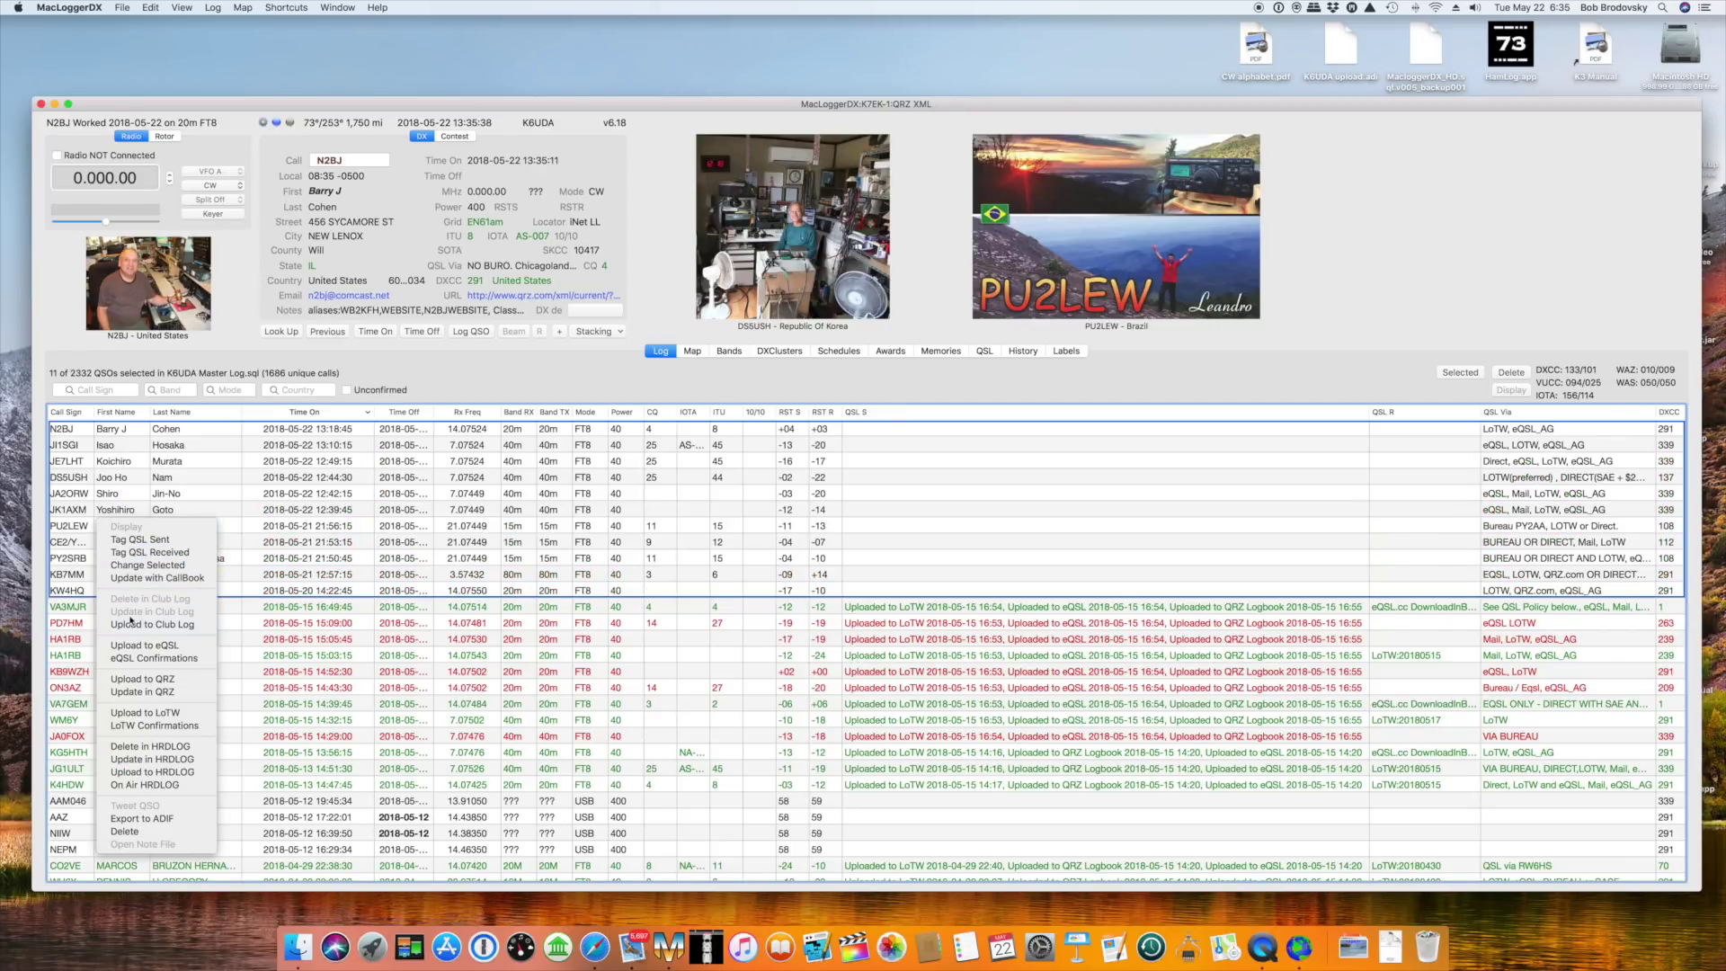
left_click(138, 647)
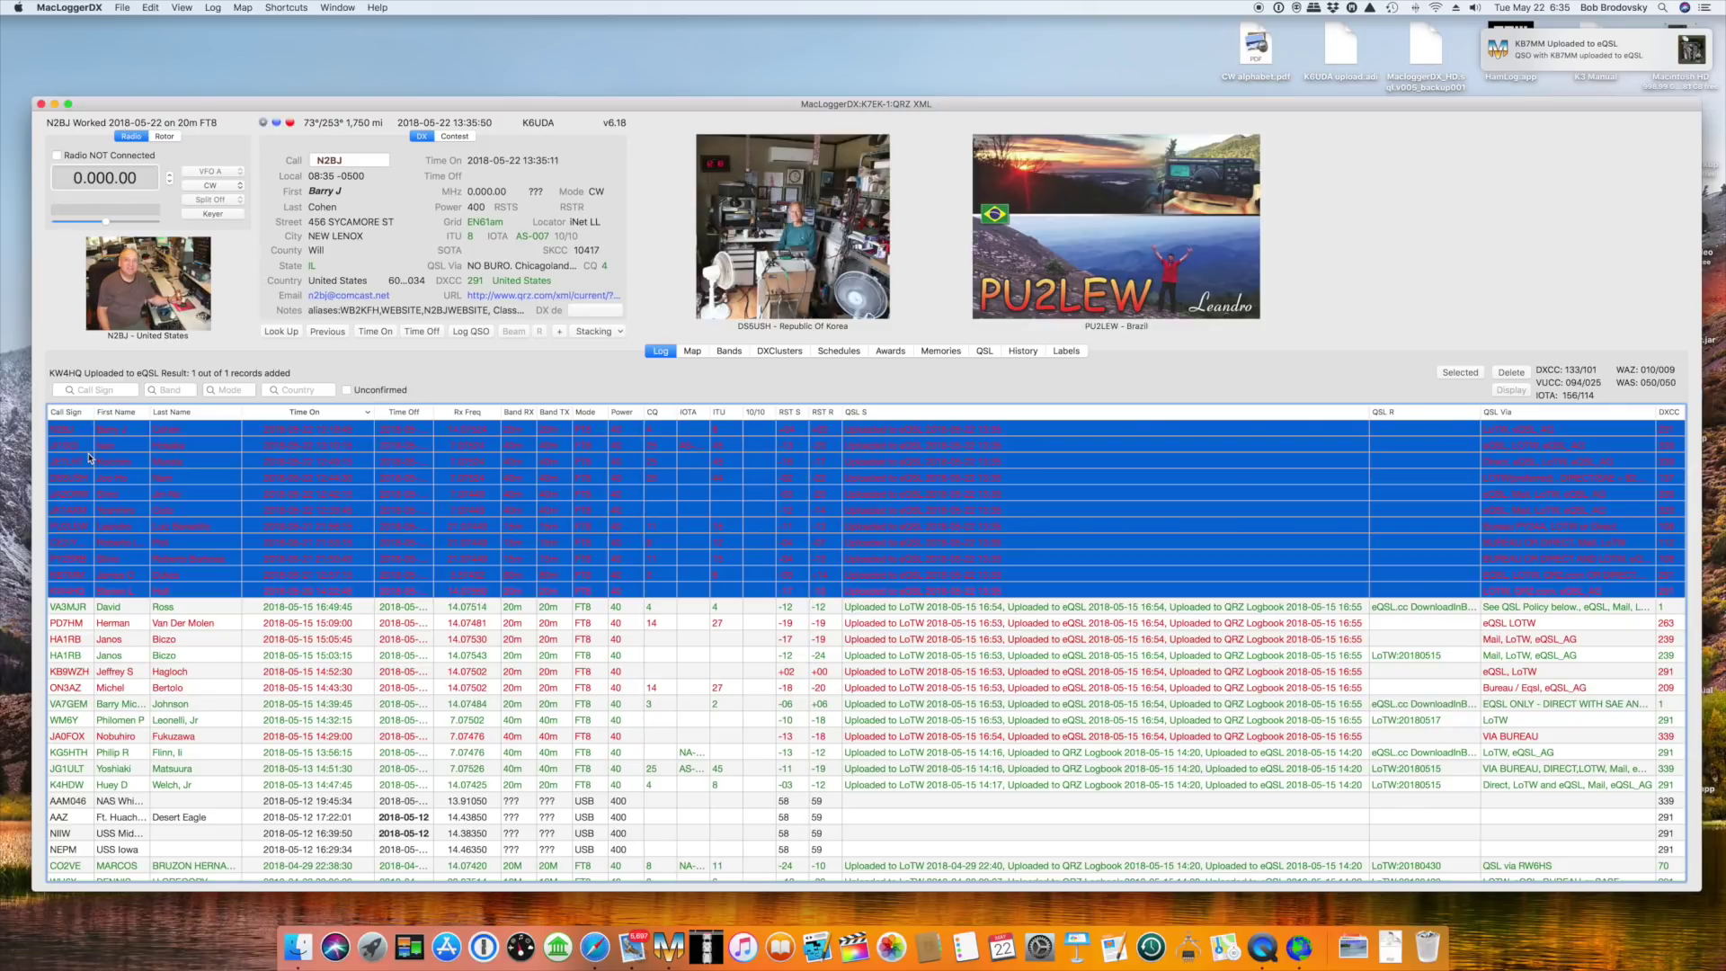
right_click(90, 458)
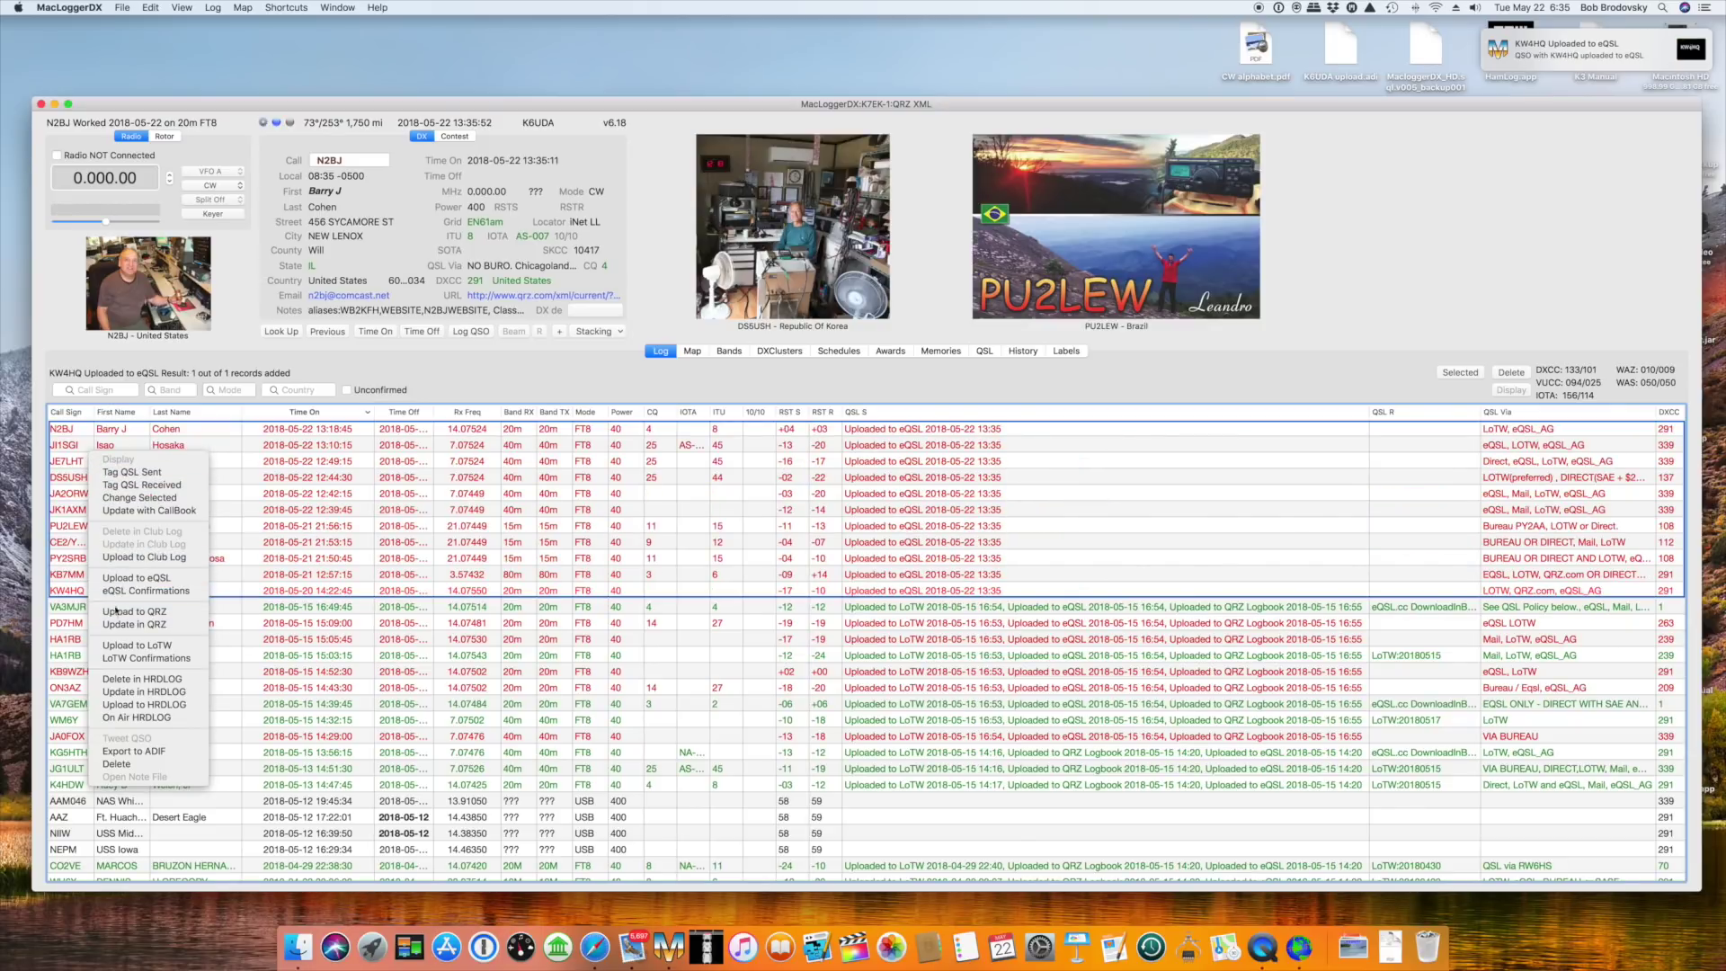
left_click(131, 645)
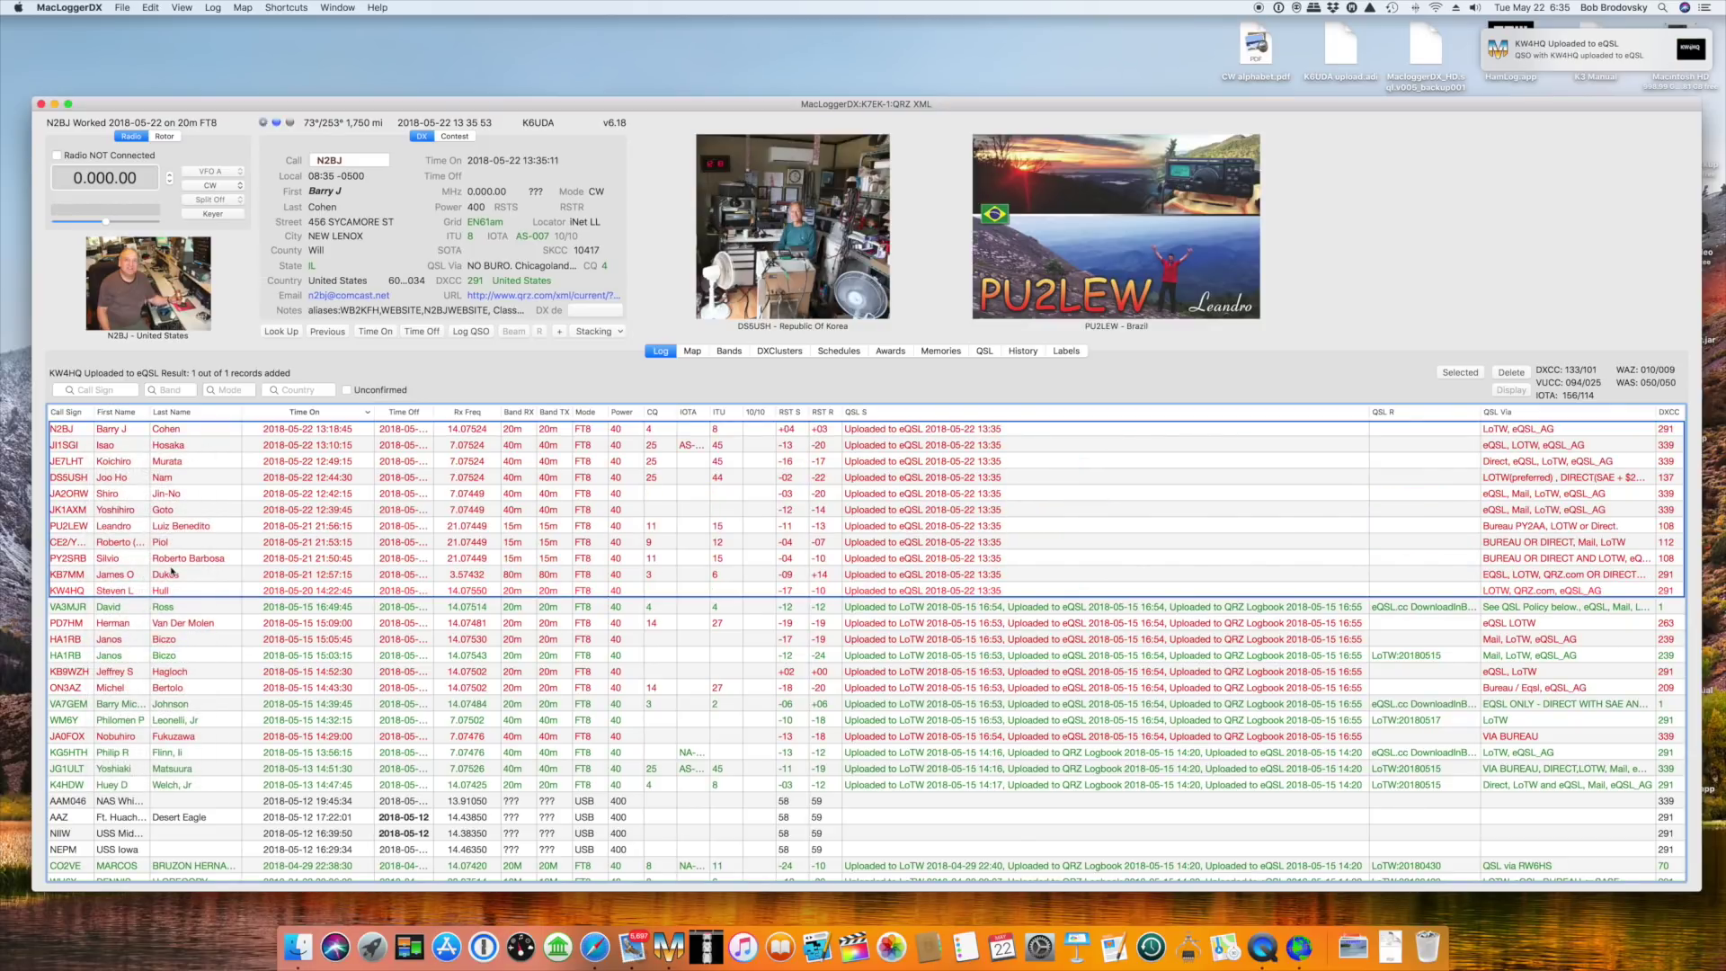